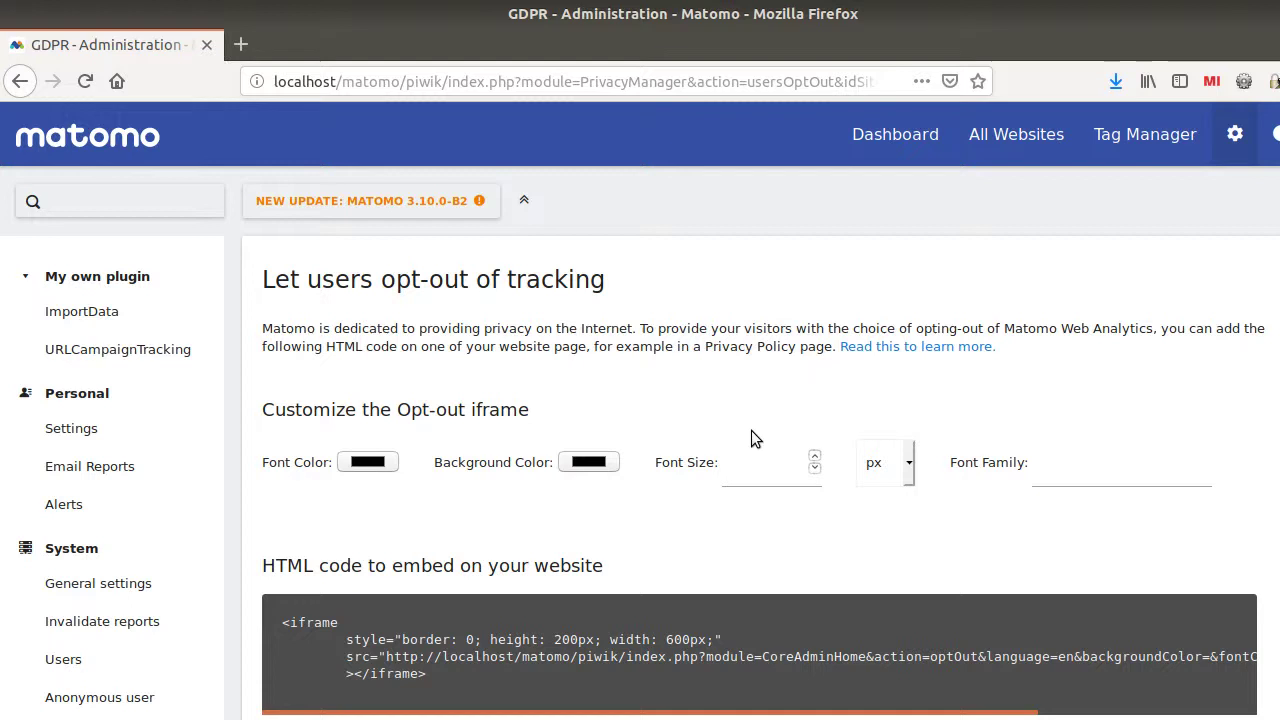
Step: Scroll down to the opt-out preview and select its whole paragraph
scroll(751, 438, down, 2)
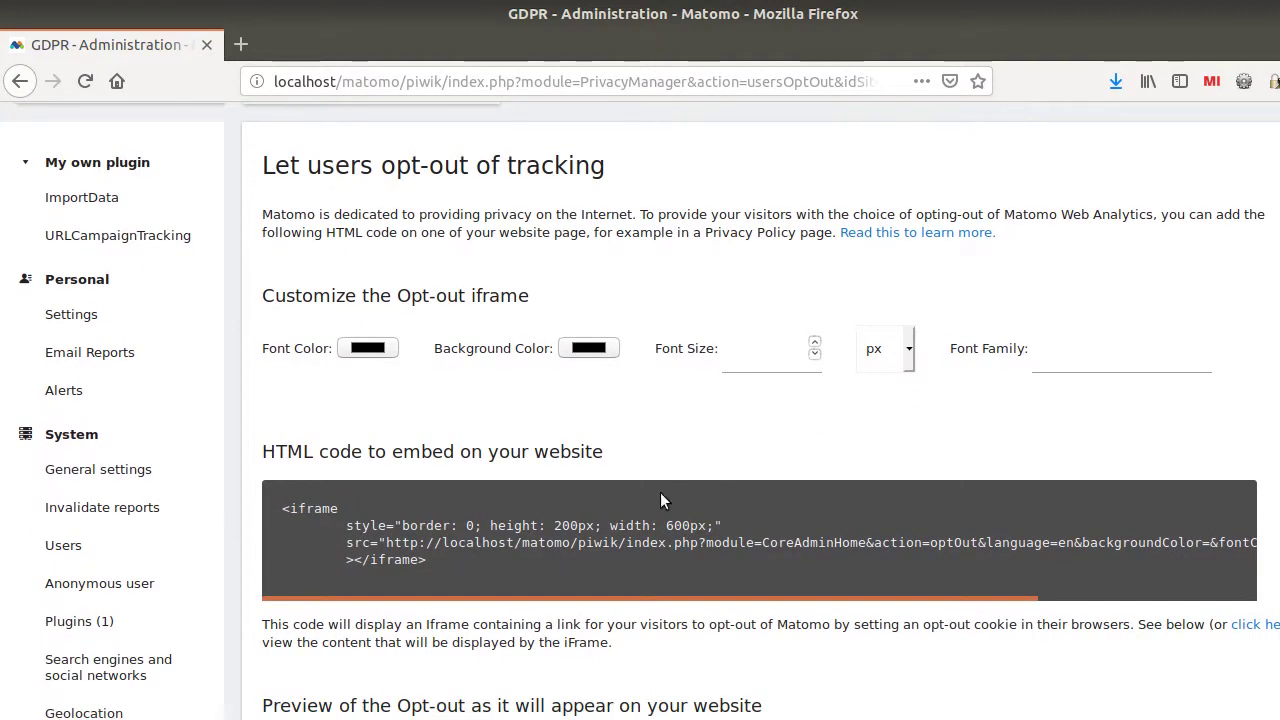
scroll(660, 492, down, 4)
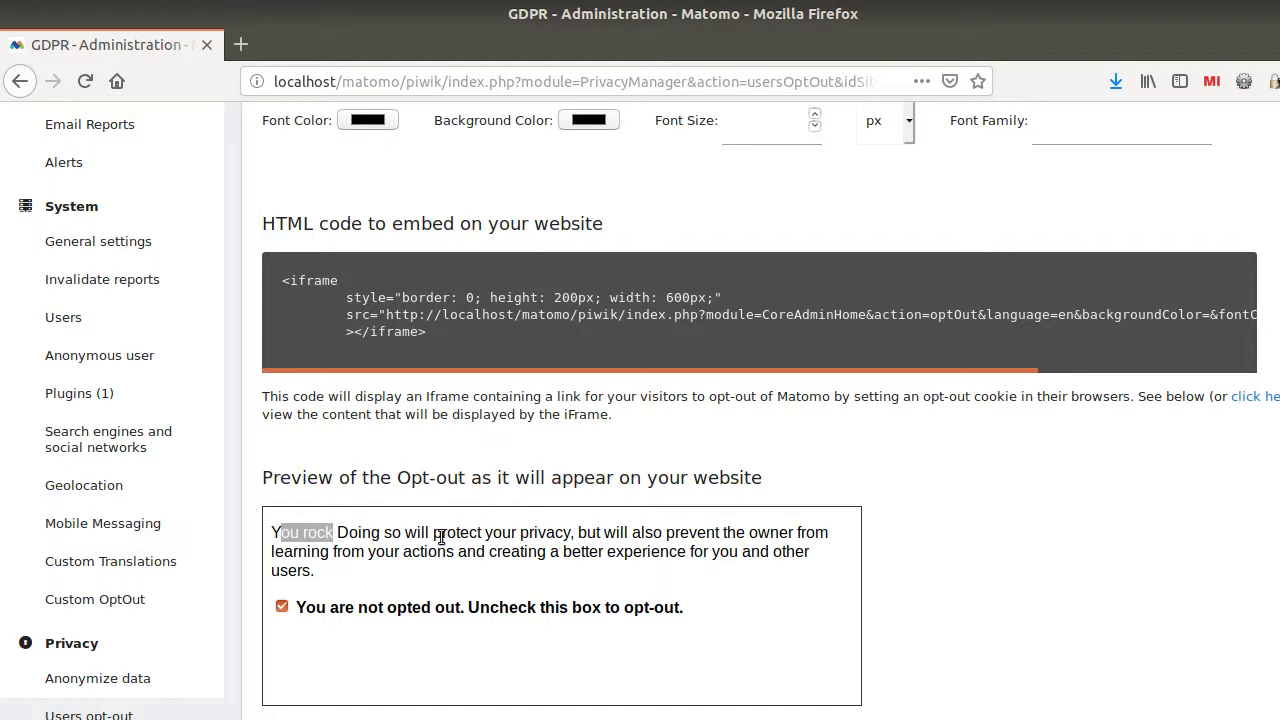
click(284, 536)
drag(274, 530, 324, 577)
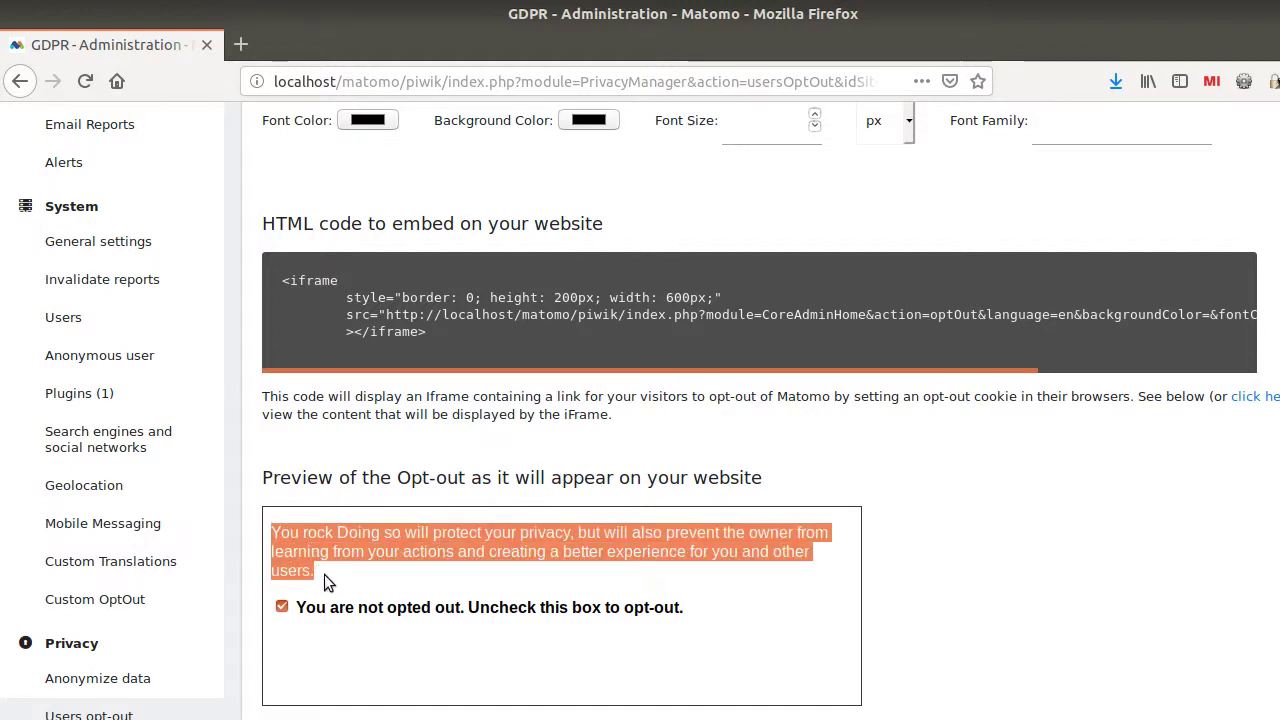
scroll(485, 476, down, 2)
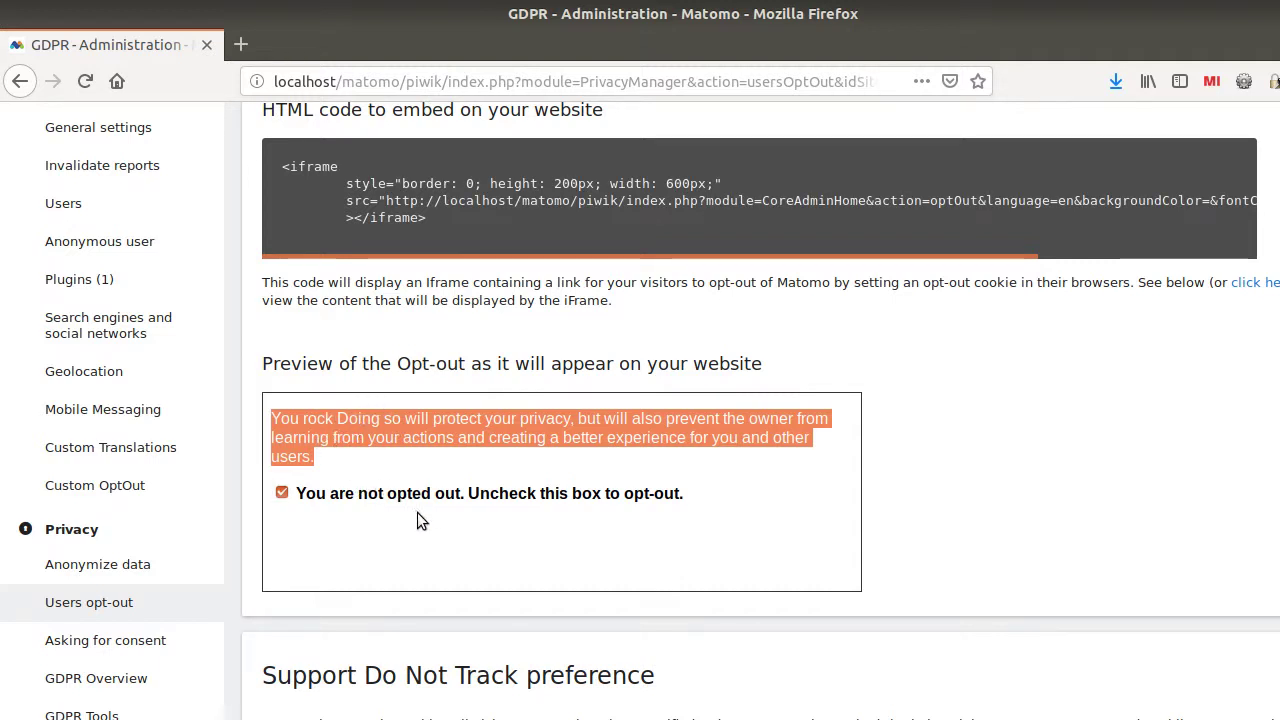
click(490, 380)
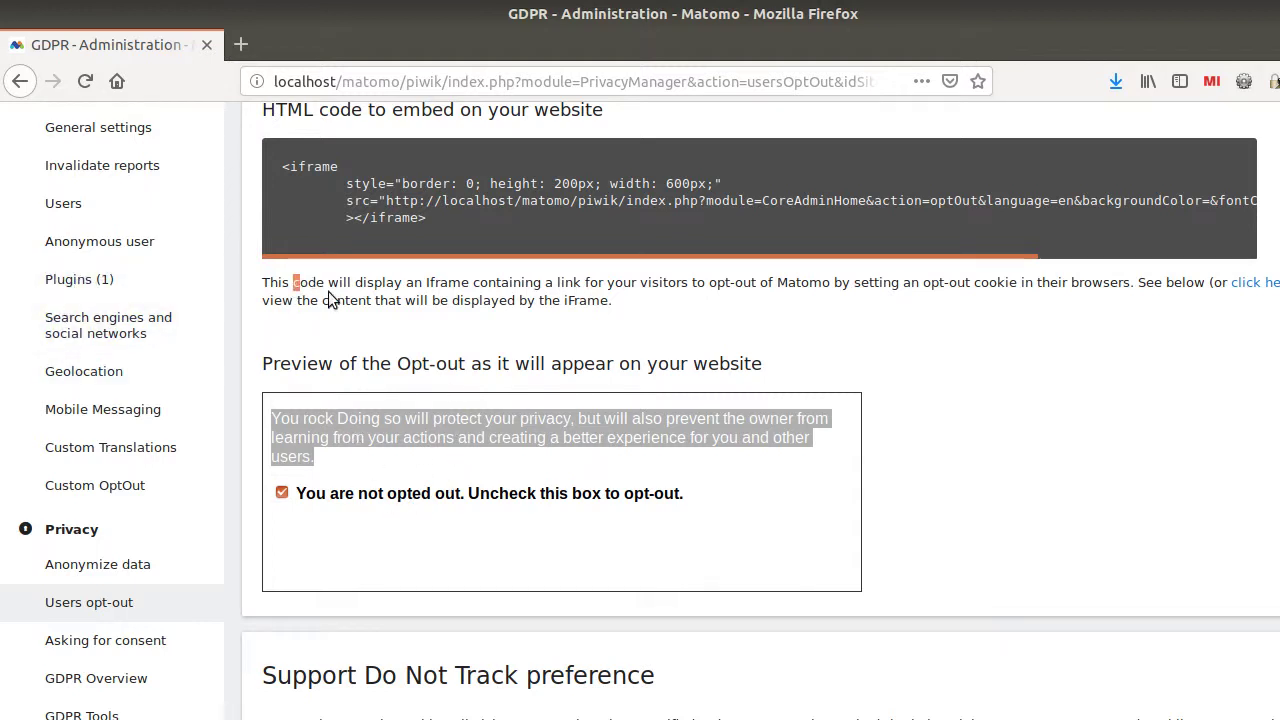
Step: Select the caption under the embed code, then open Plugins (1) in a new tab
drag(293, 283, 598, 443)
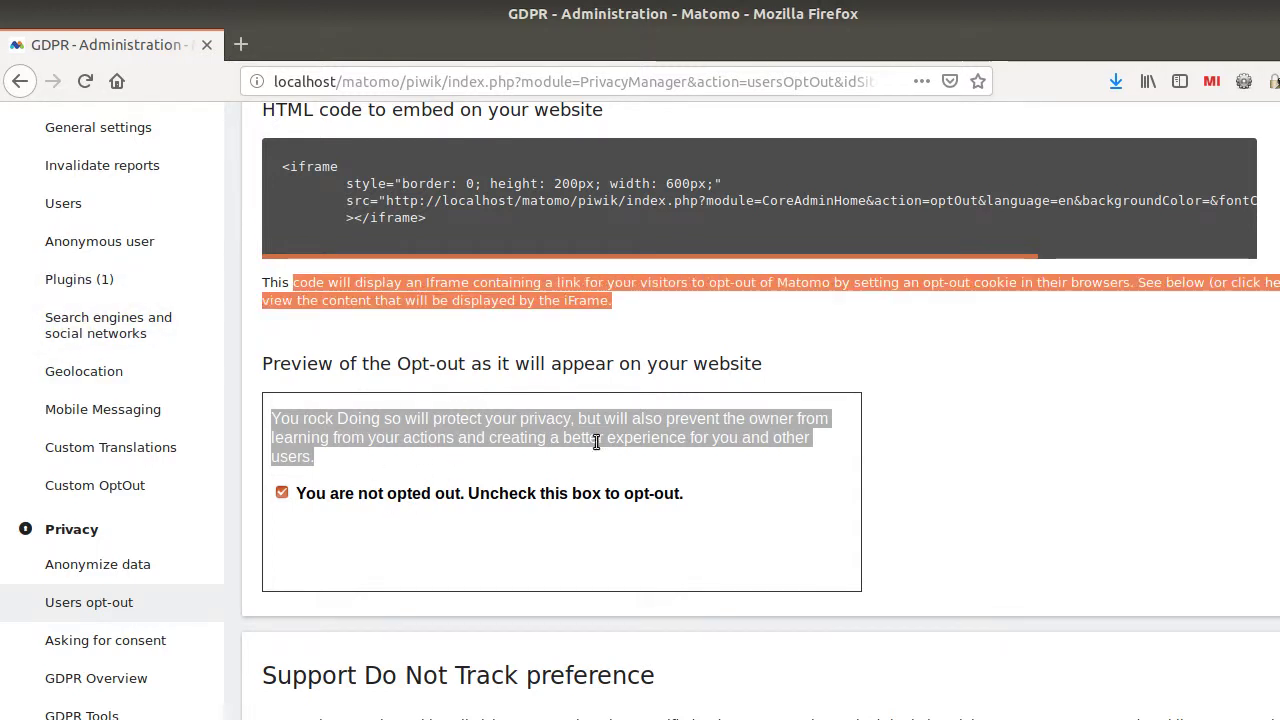
click(447, 714)
double_click(450, 716)
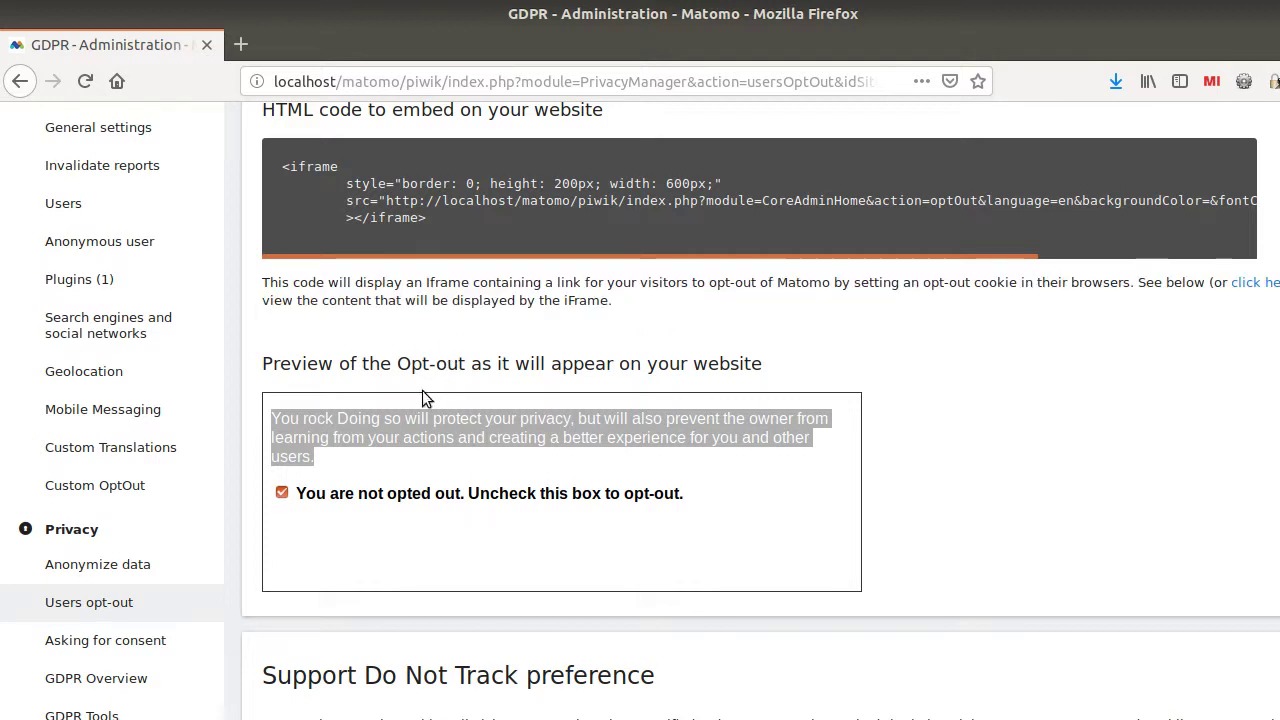
right_click(160, 283)
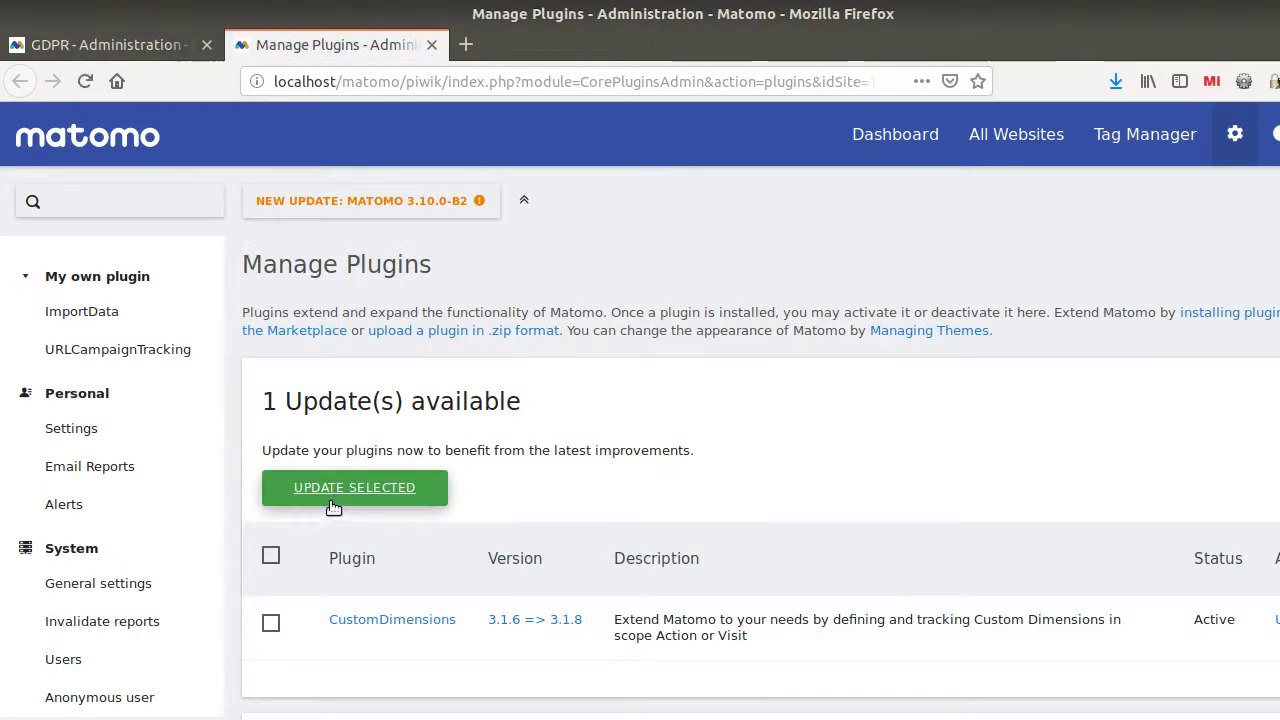
Step: Scroll the plugin list to CustomiseTranslations and select its author line
scroll(586, 467, down, 10)
scroll(595, 466, down, 5)
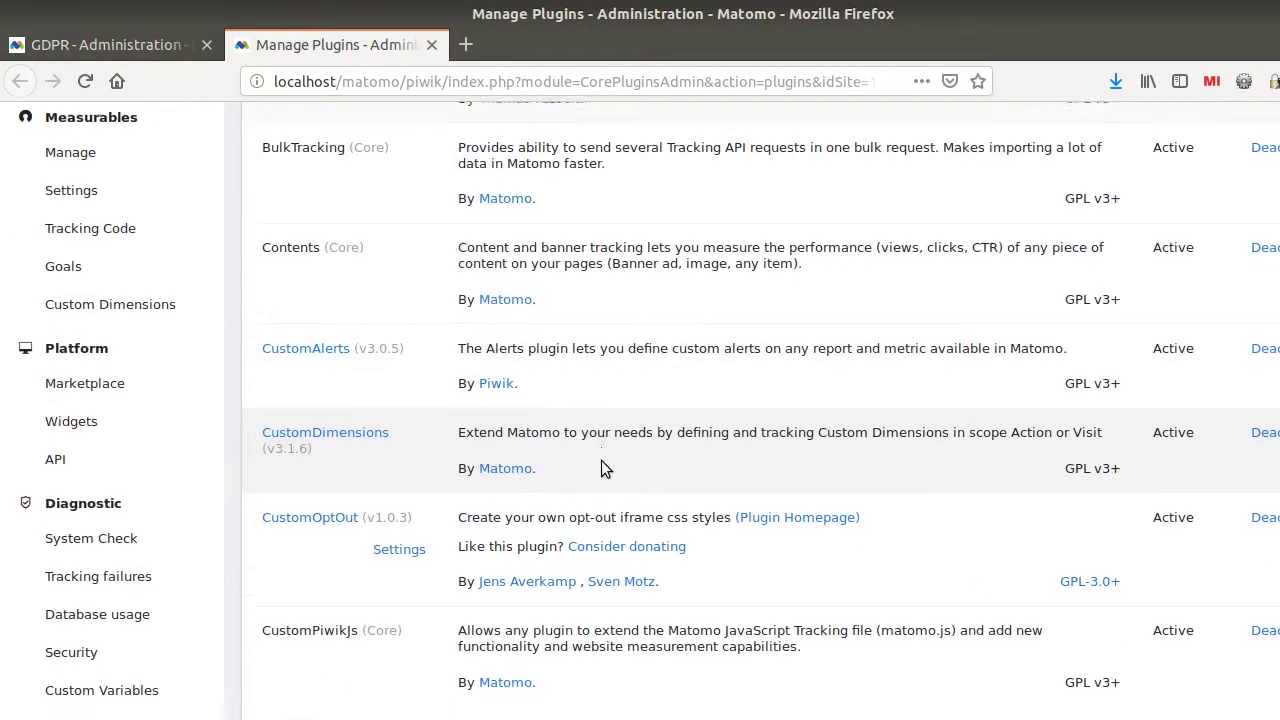
scroll(451, 610, down, 3)
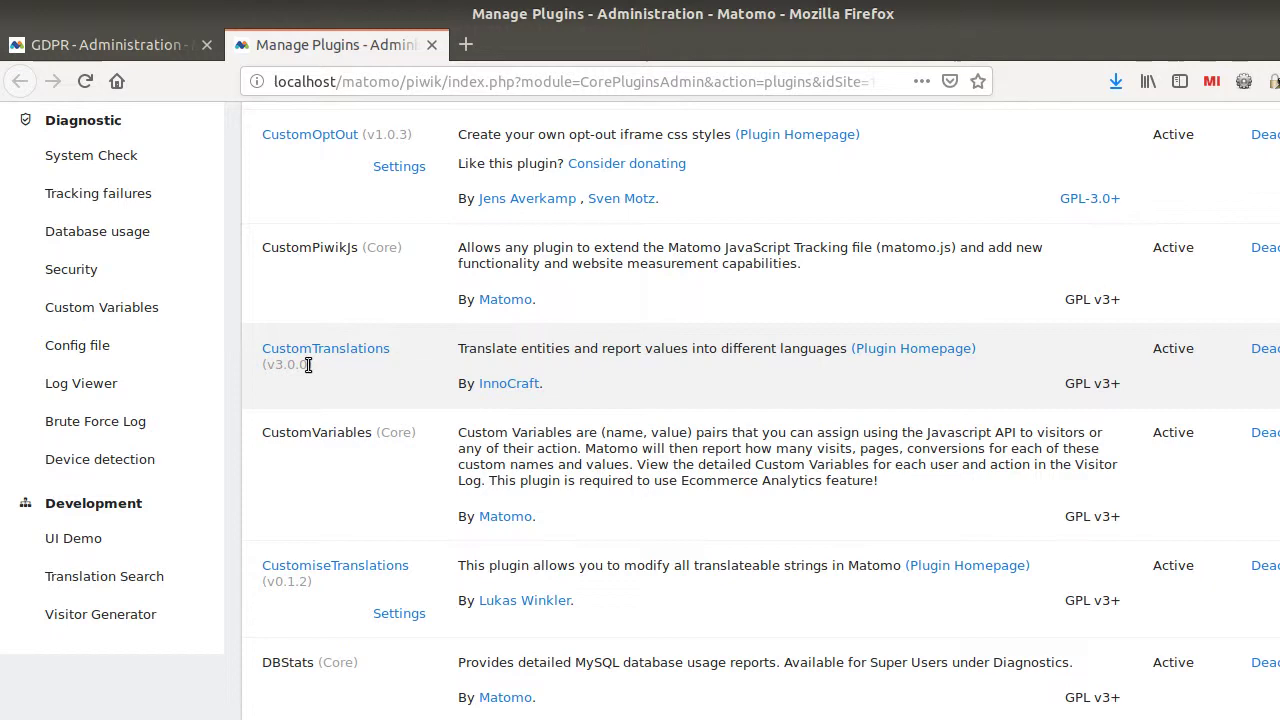
scroll(620, 378, down, 3)
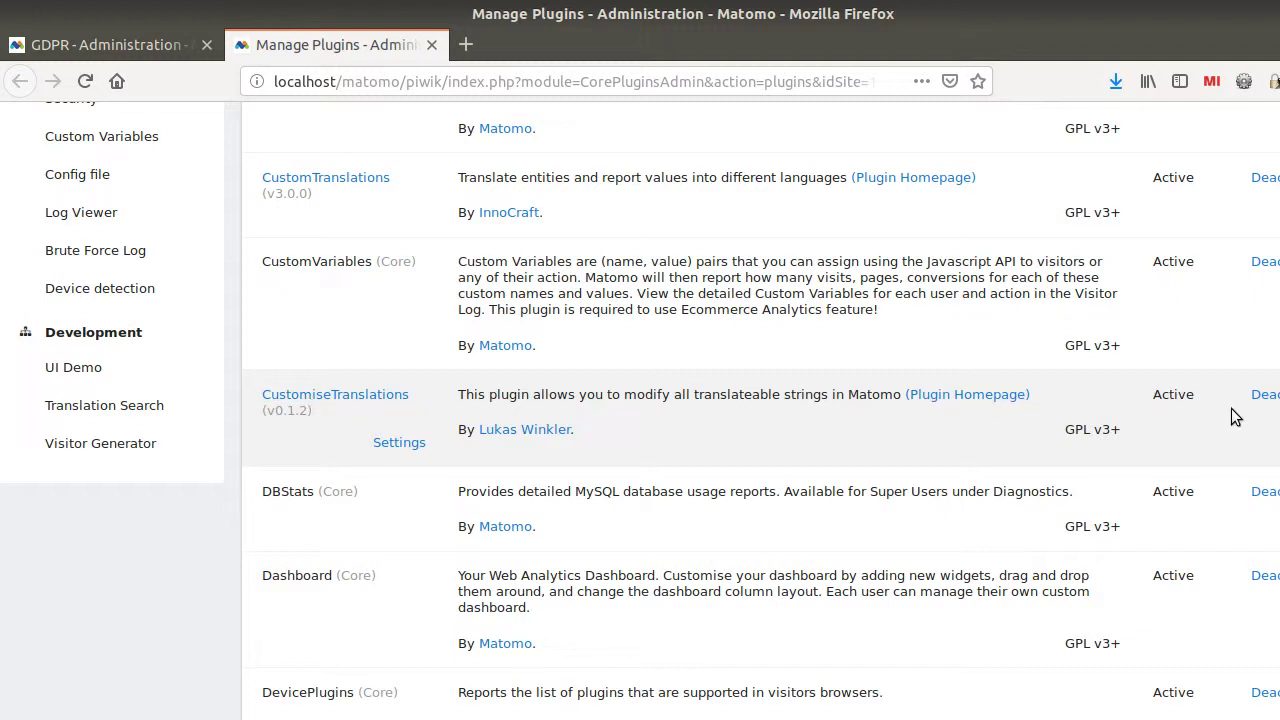
drag(460, 430, 651, 428)
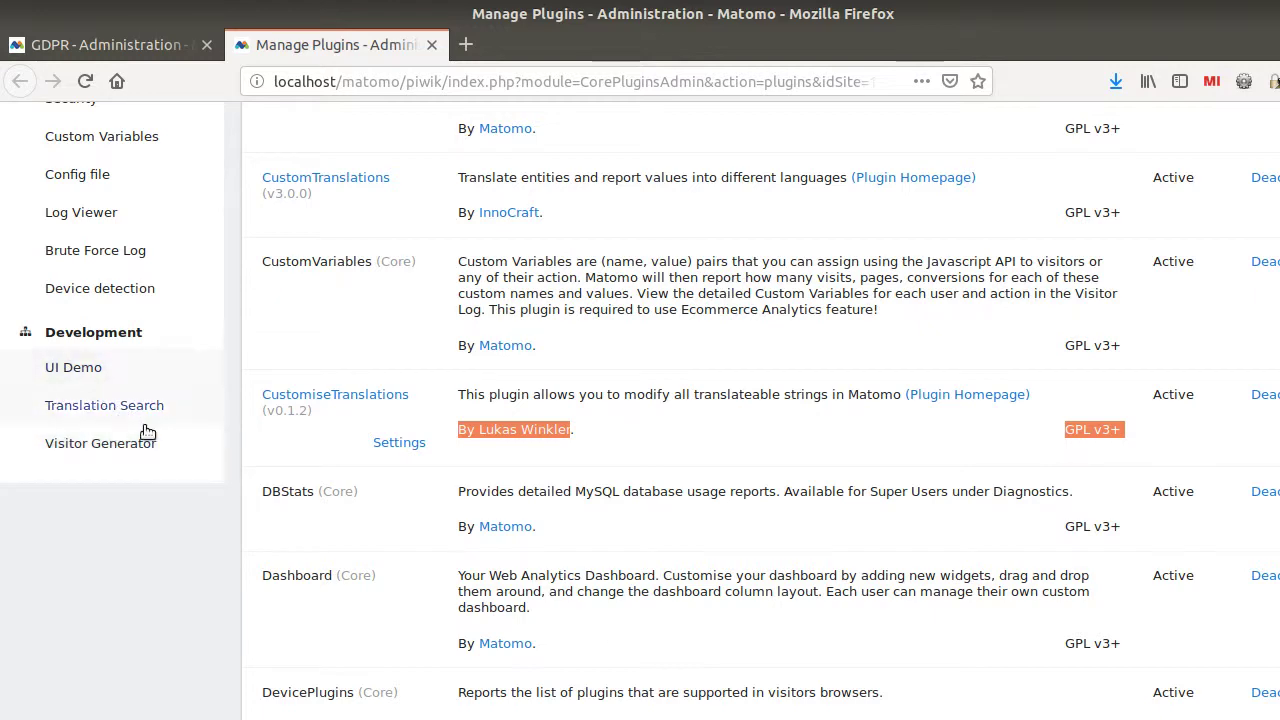
scroll(247, 449, up, 4)
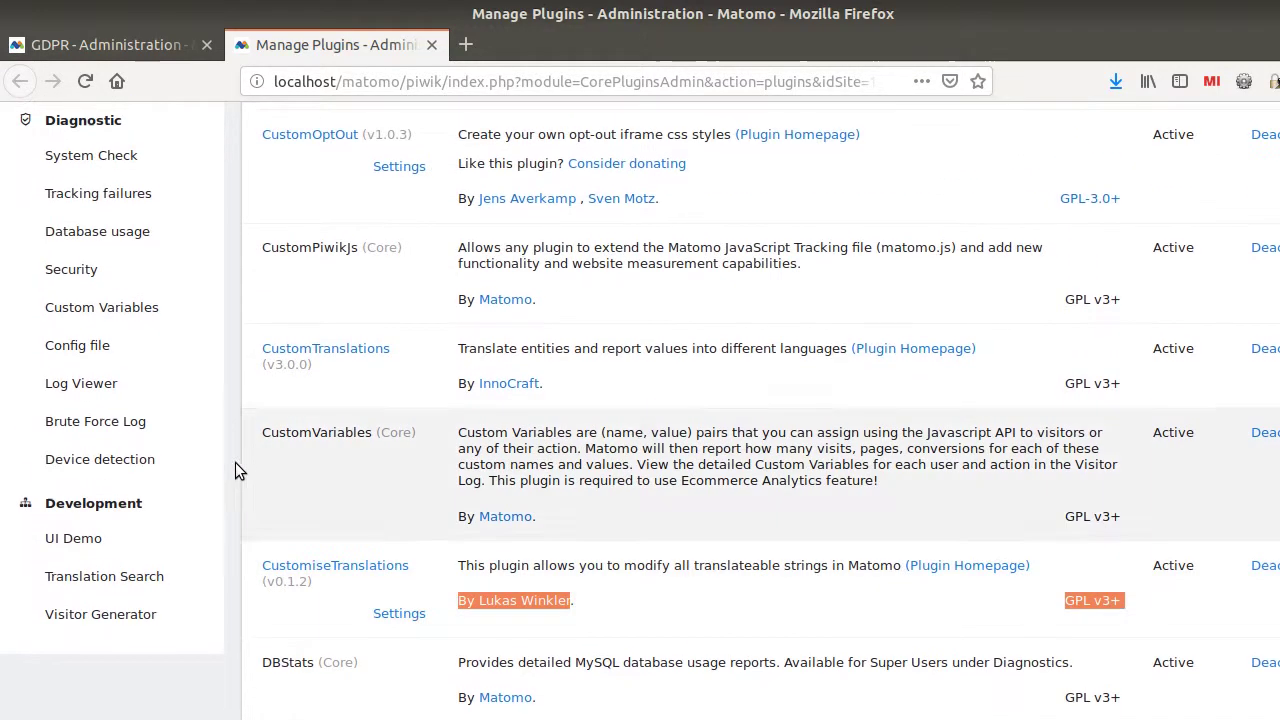
scroll(192, 515, up, 8)
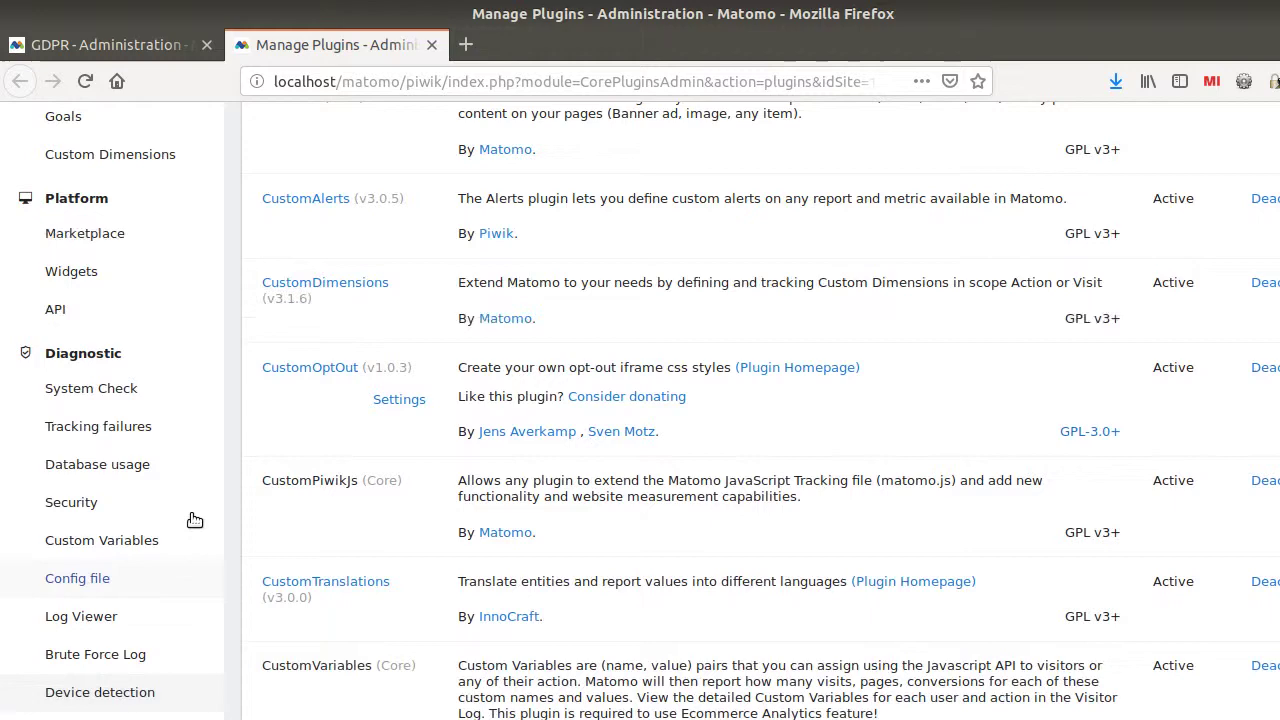
scroll(157, 414, up, 2)
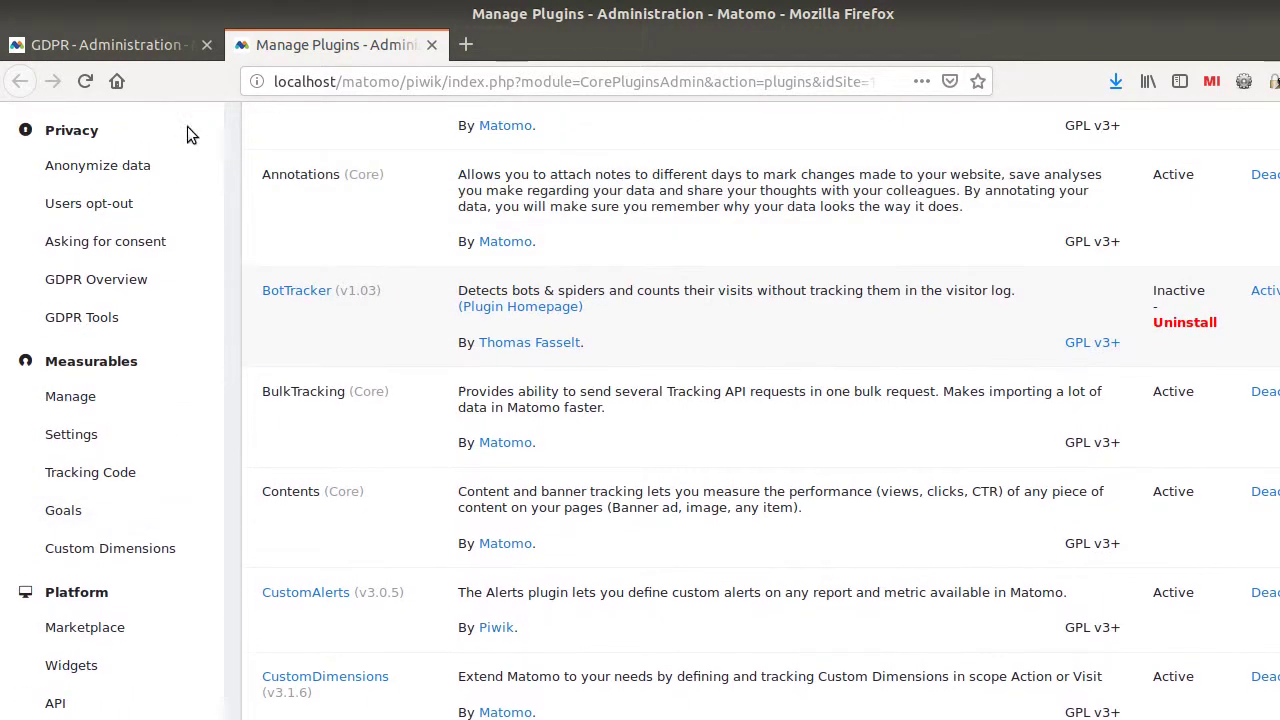
Step: Check the opt-out settings tab, then go to Development > Translation Search
click(155, 47)
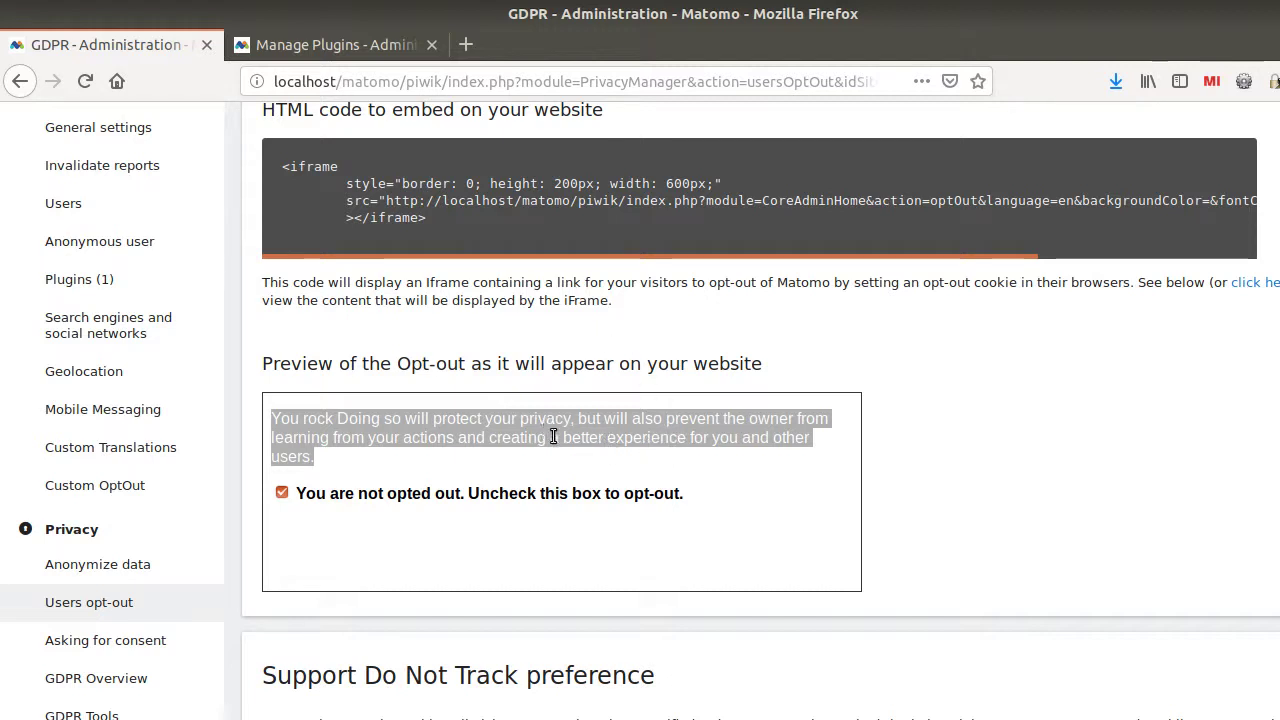
click(369, 54)
scroll(67, 692, down, 10)
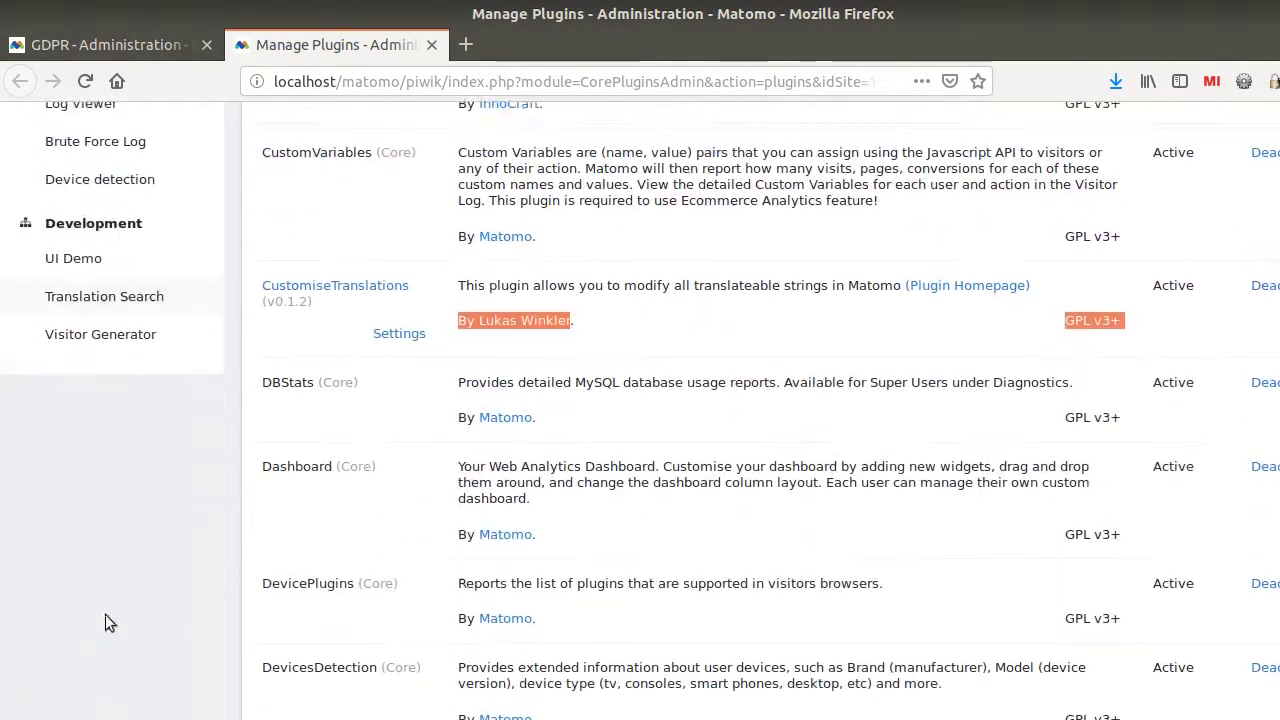
click(129, 296)
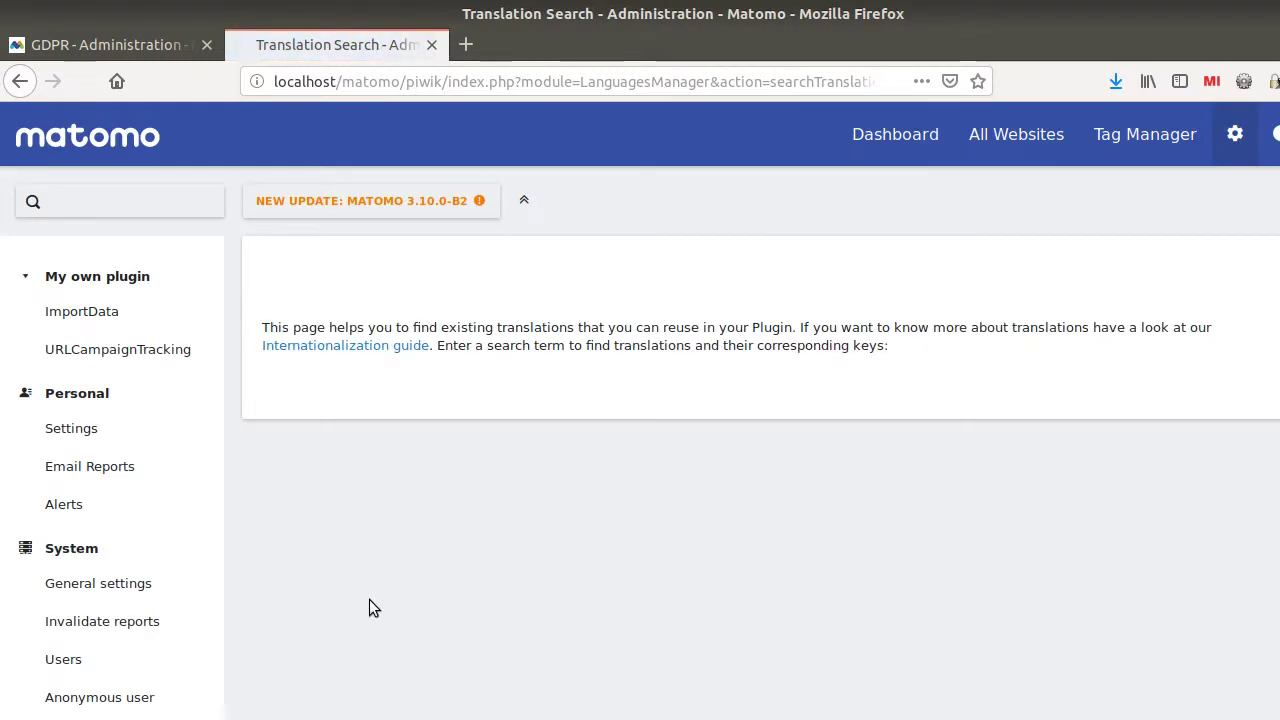
Step: Search translations for 'better experience' and select key CoreAdminHome_YouMayOptOut3 and its English sentence
click(406, 437)
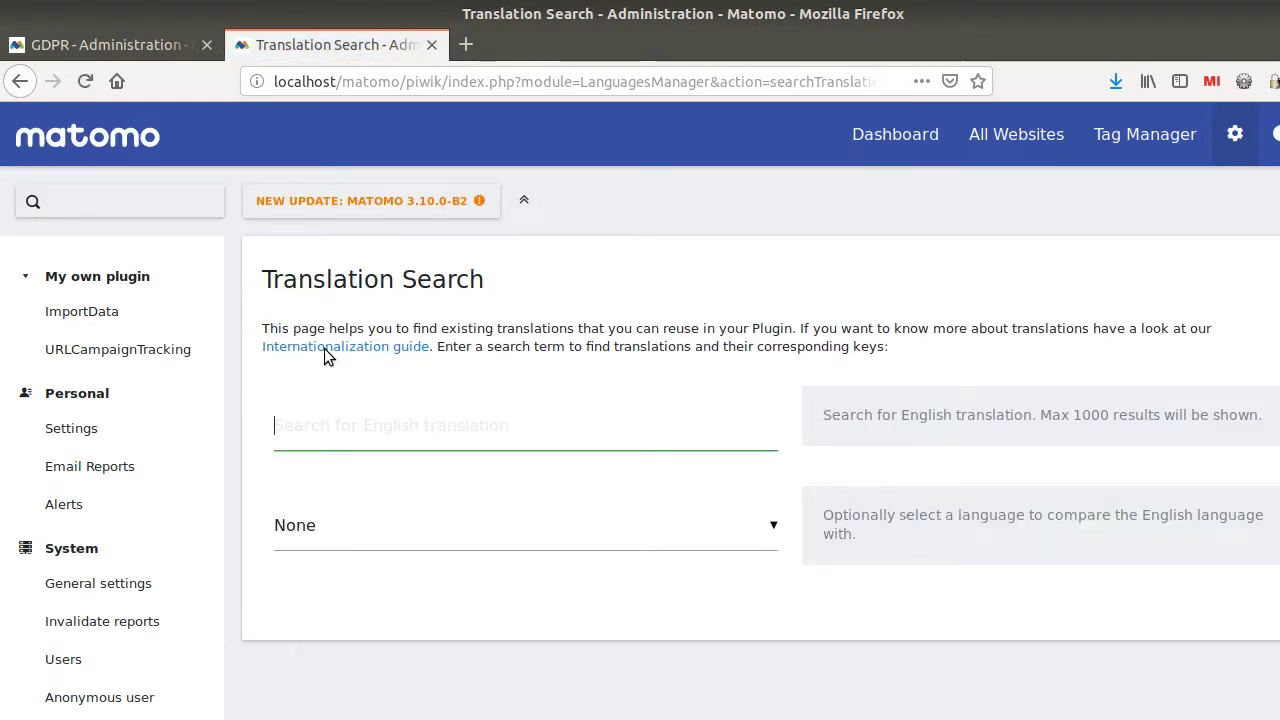
click(110, 44)
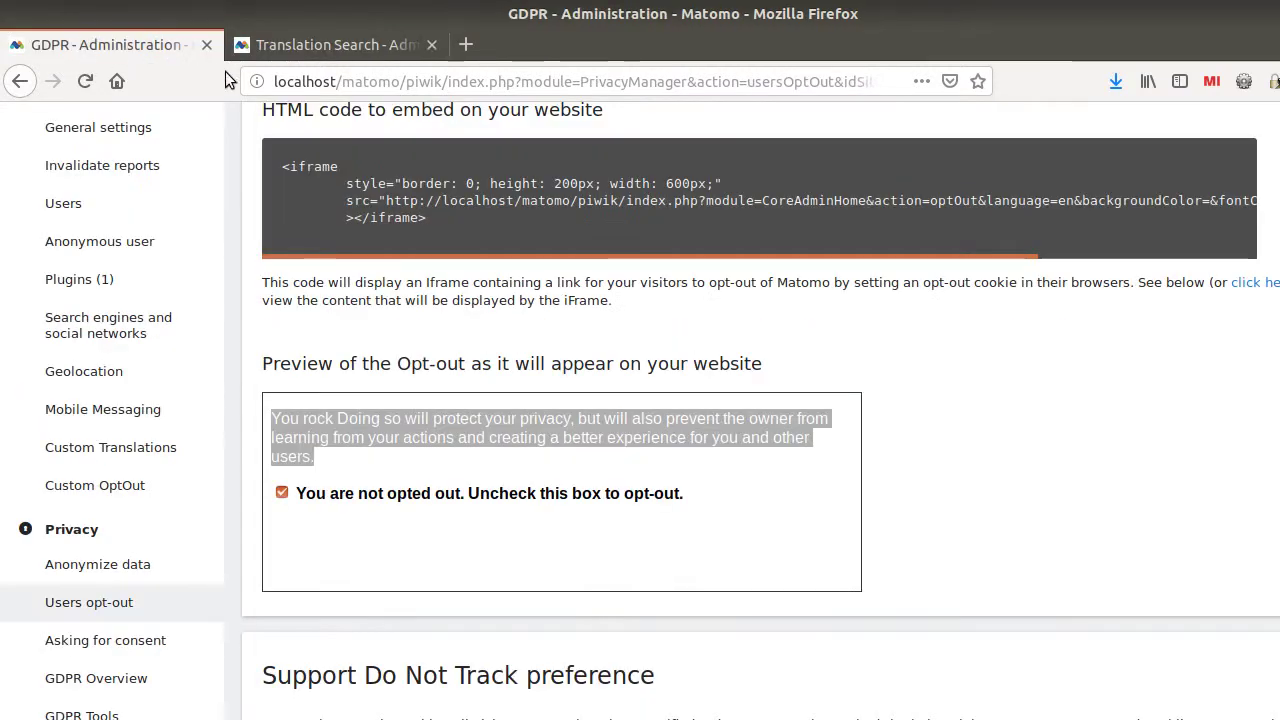
click(328, 48)
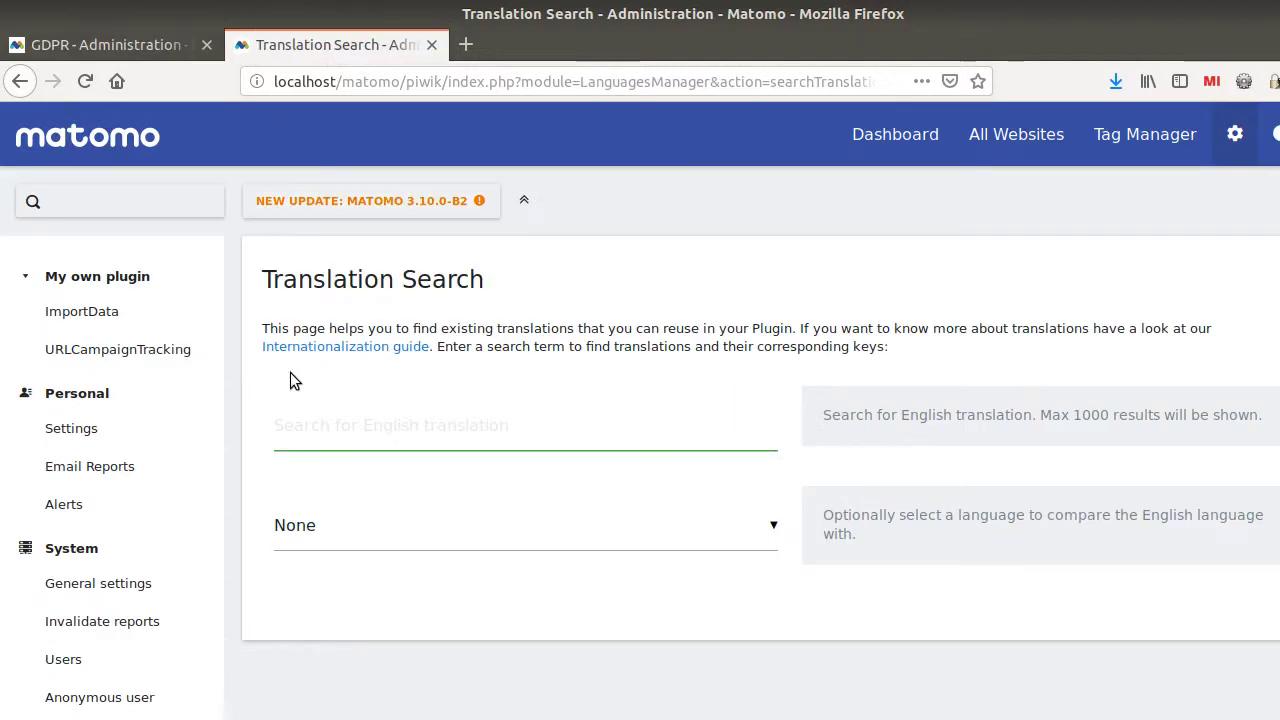
text(b)
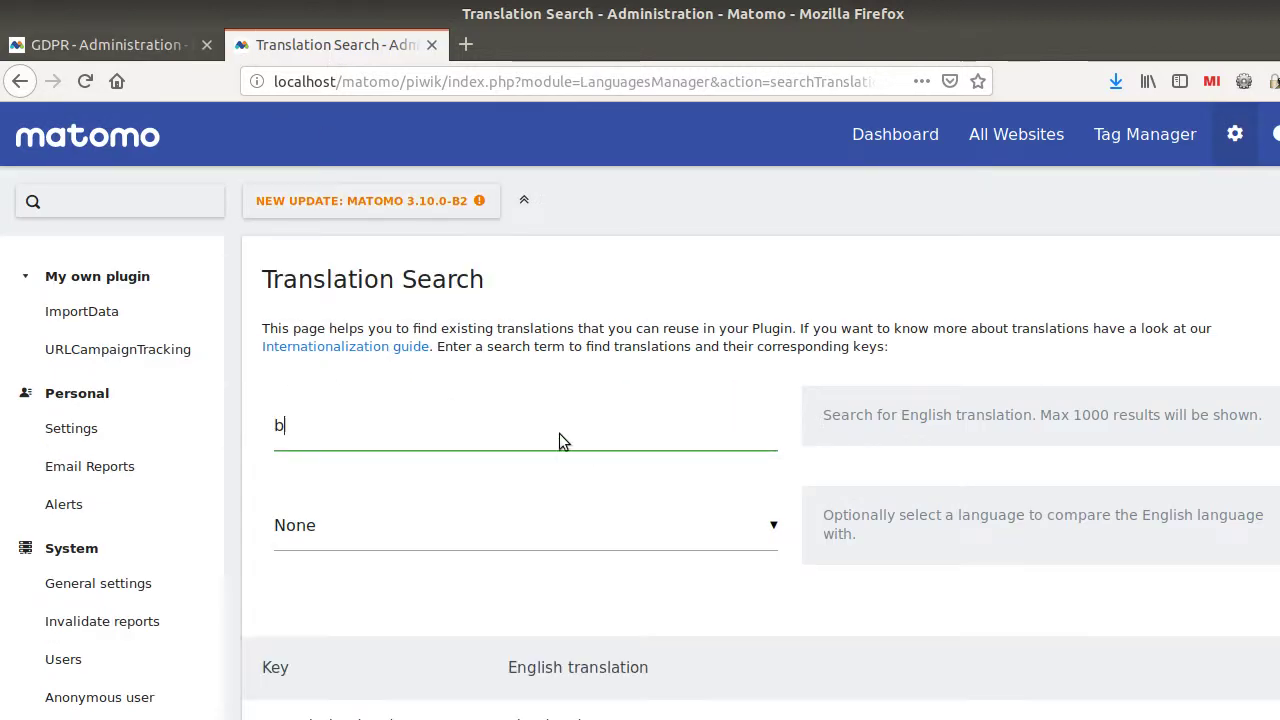
text(etter experience)
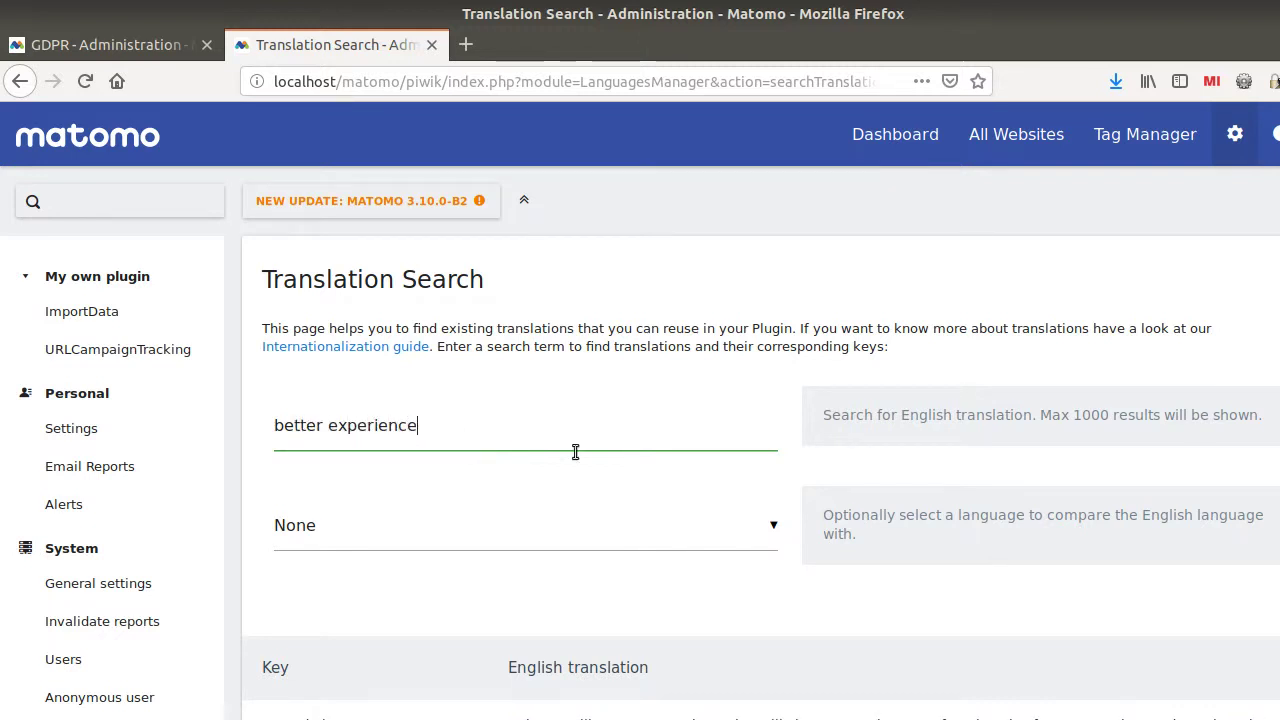
scroll(595, 475, down, 3)
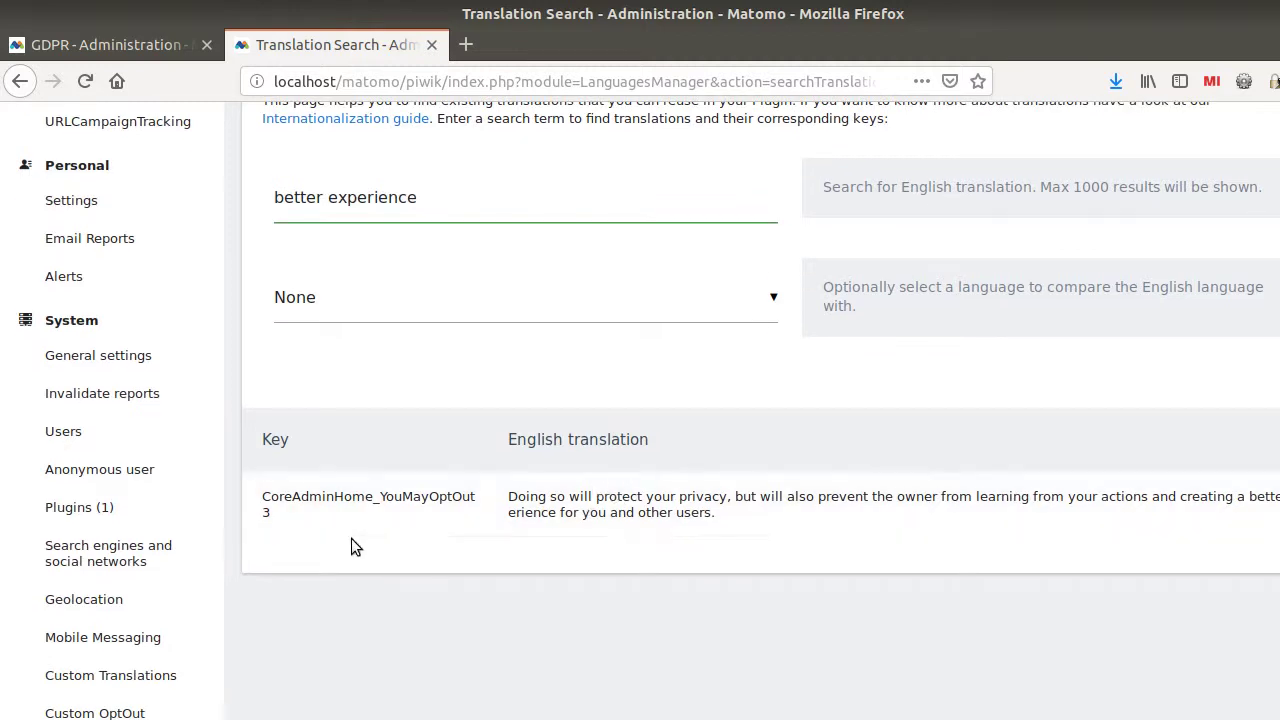
drag(265, 492, 289, 507)
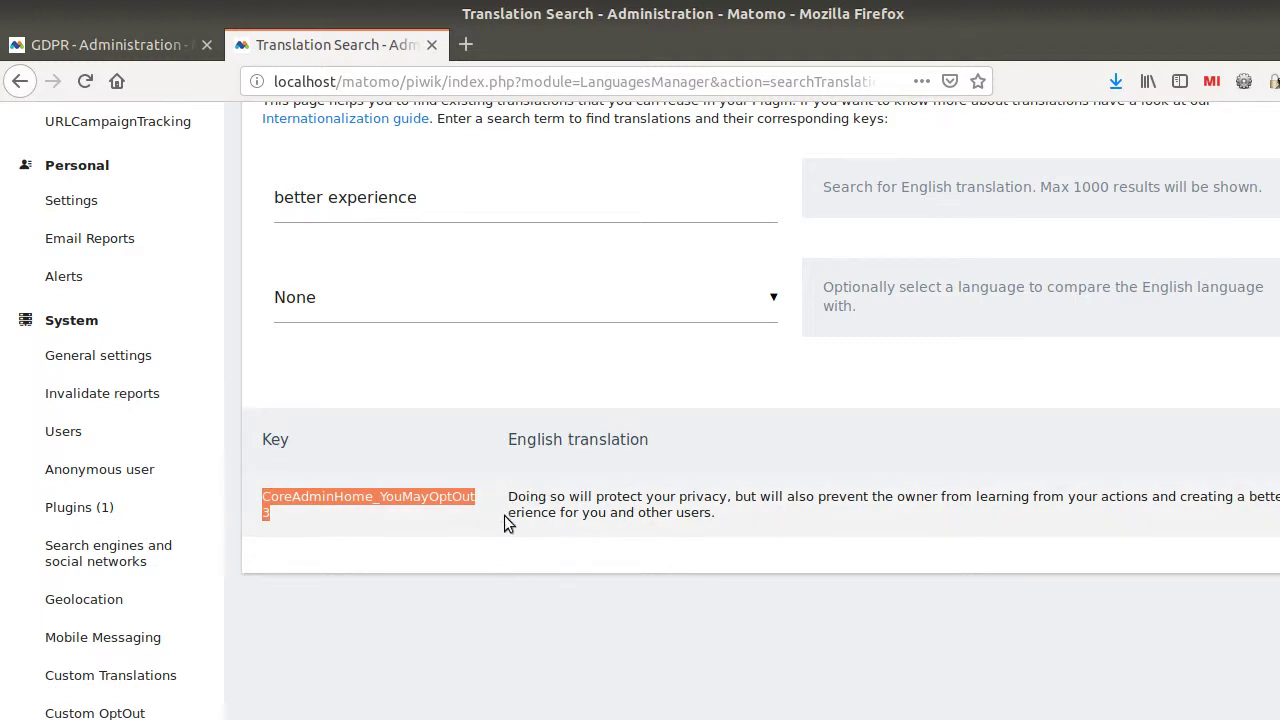
drag(509, 497, 608, 512)
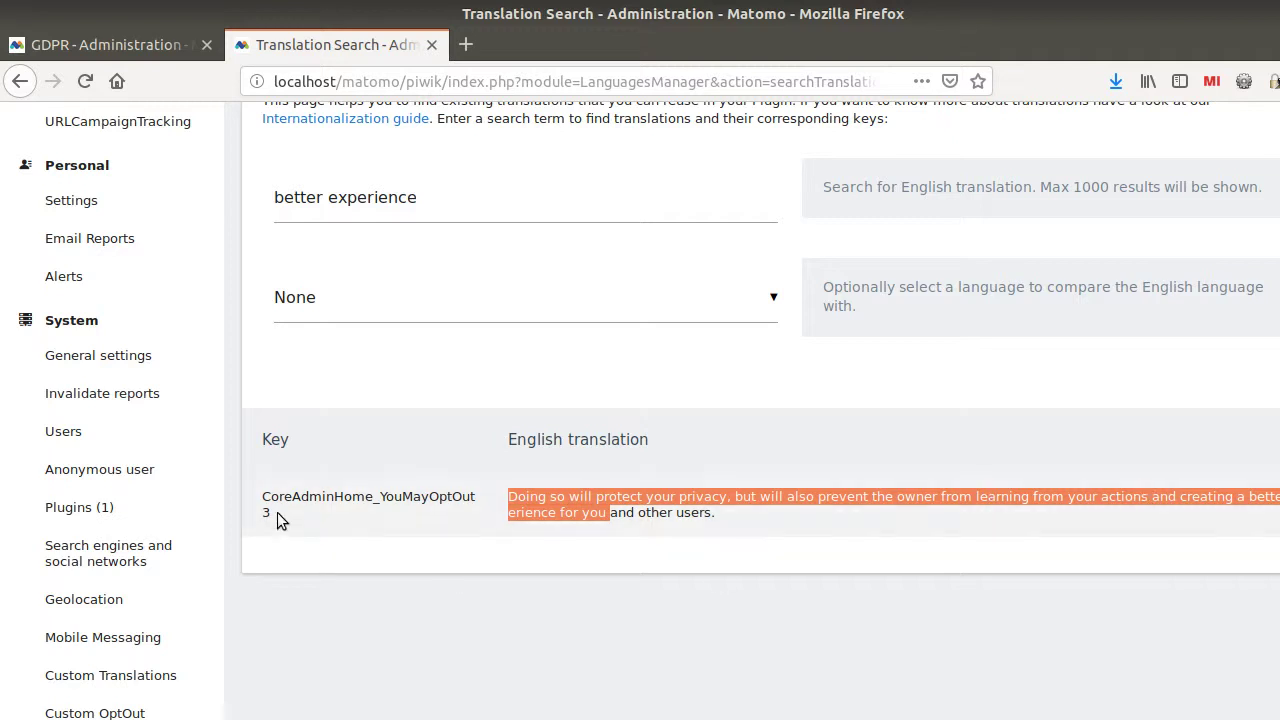
scroll(175, 600, down, 5)
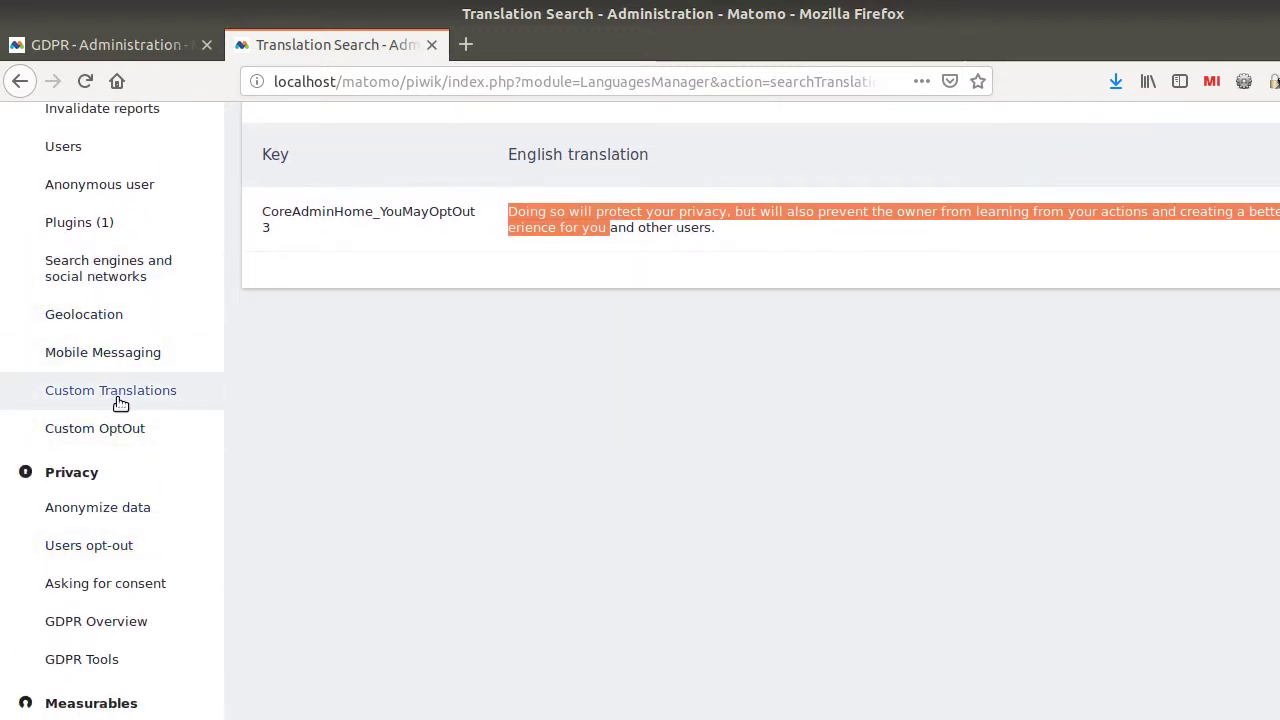
Step: Open System > Custom Translations here, then load Manage Plugins in the opt-out tab
scroll(120, 403, up, 8)
scroll(107, 457, down, 6)
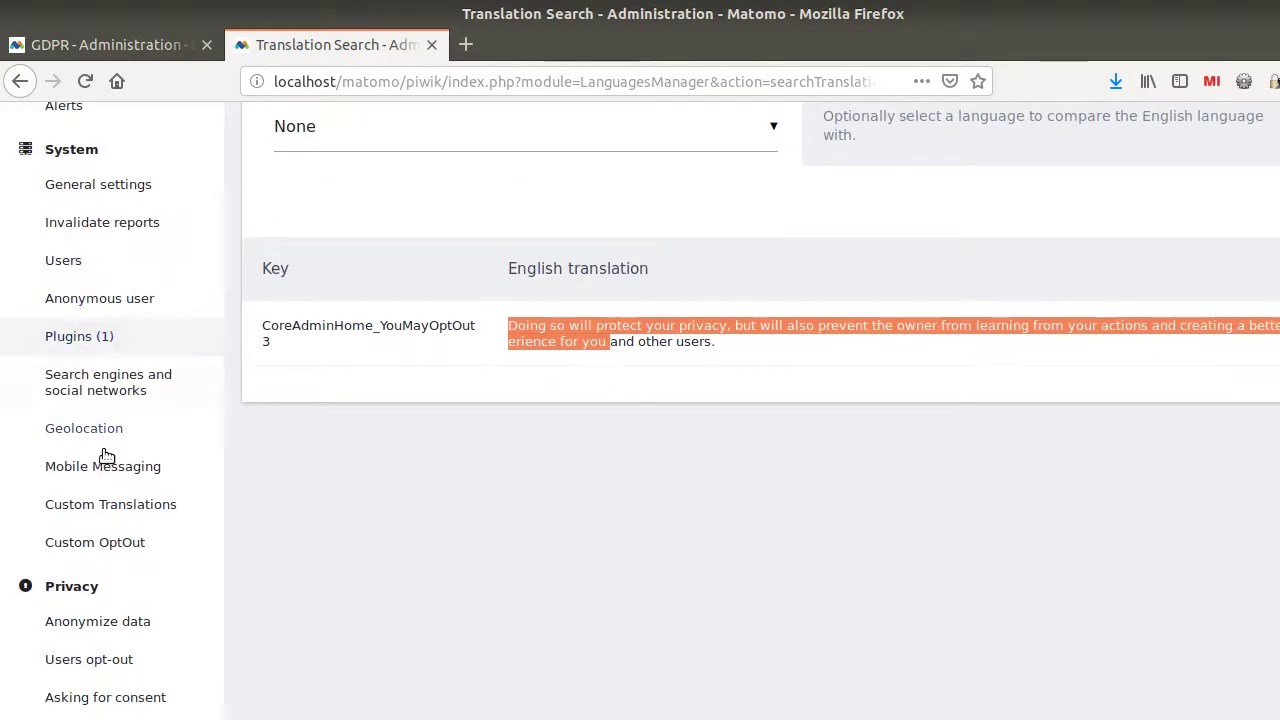
click(100, 510)
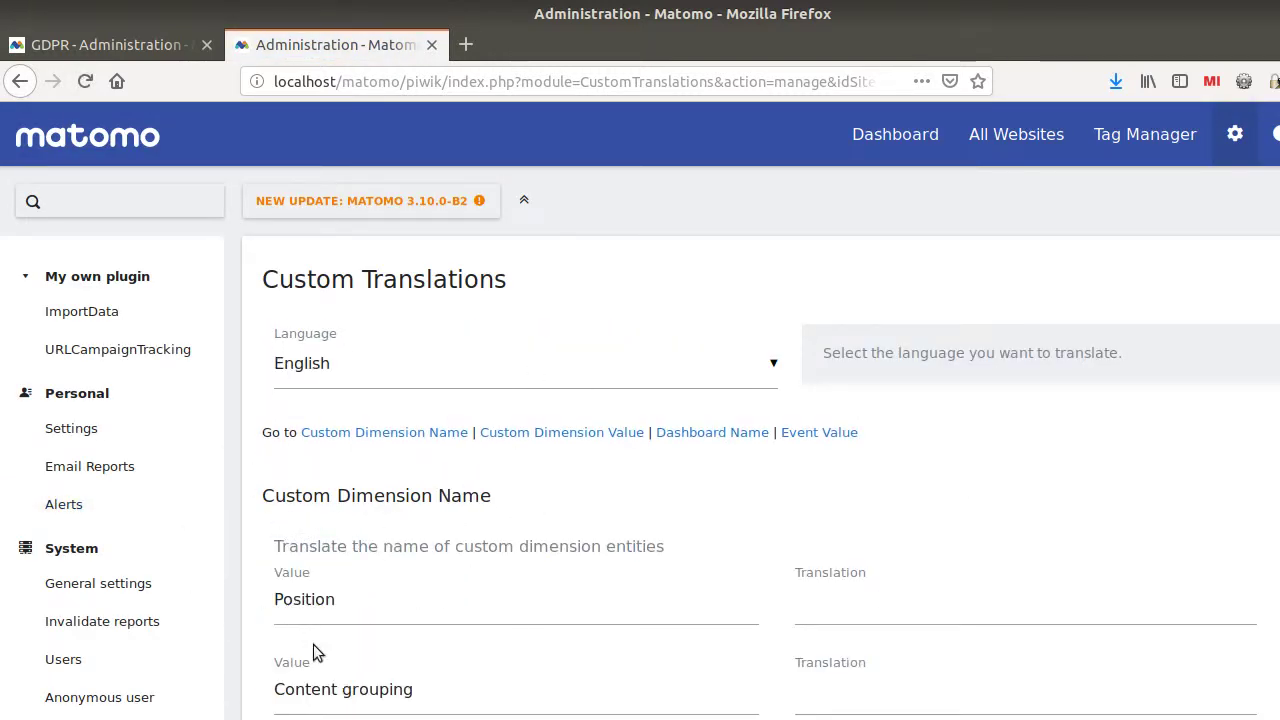
click(152, 43)
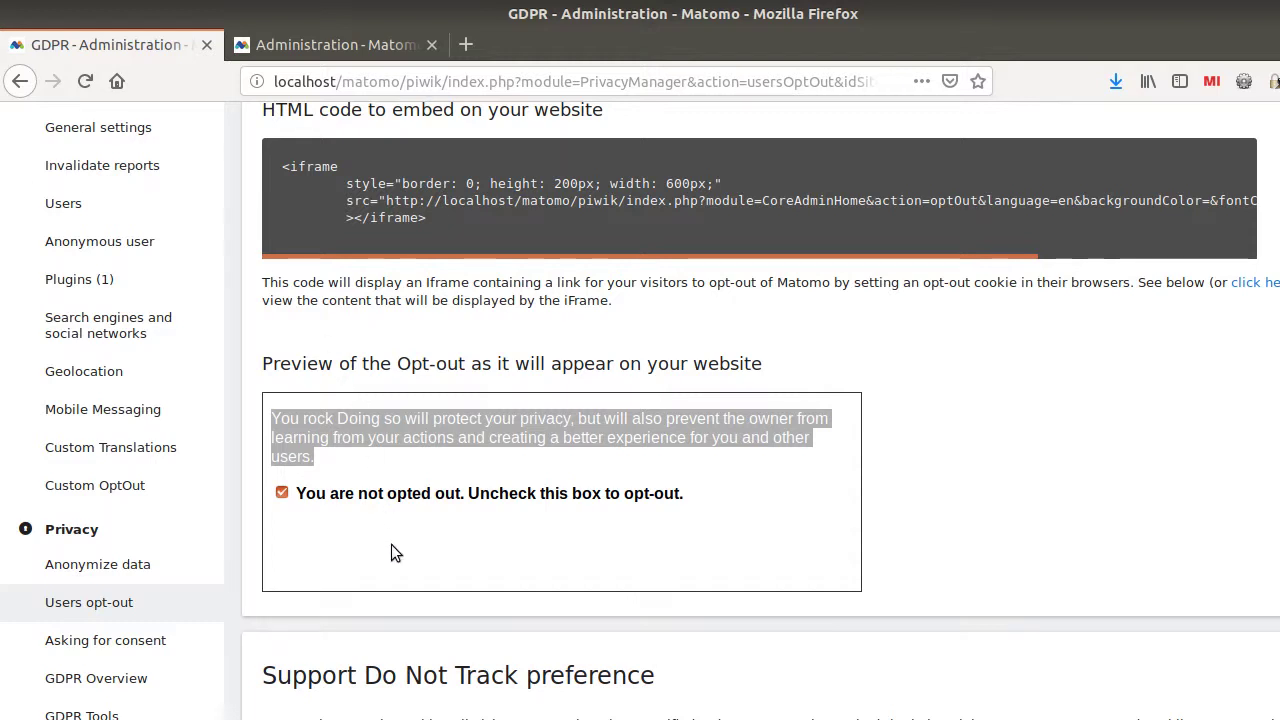
click(86, 283)
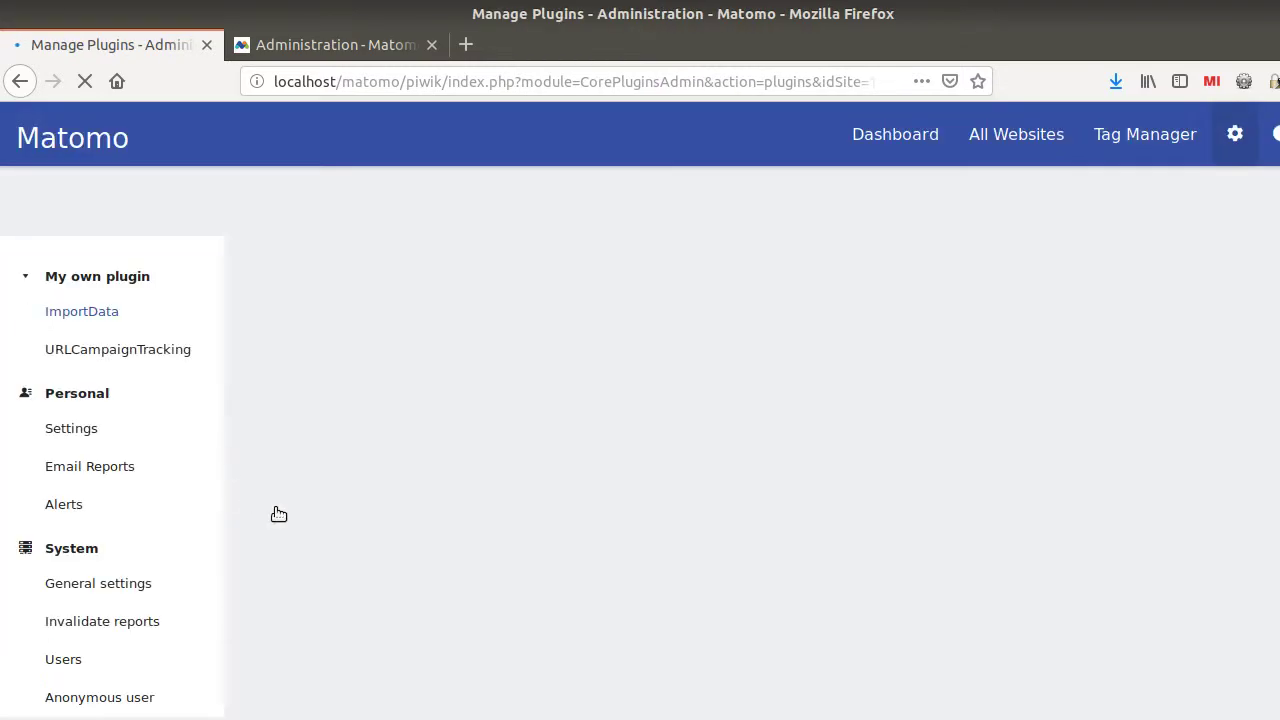
Step: Open CustomiseTranslations Settings and view the Customize Translation entry YouMayOptOut2 → 'You rock'
scroll(578, 456, down, 20)
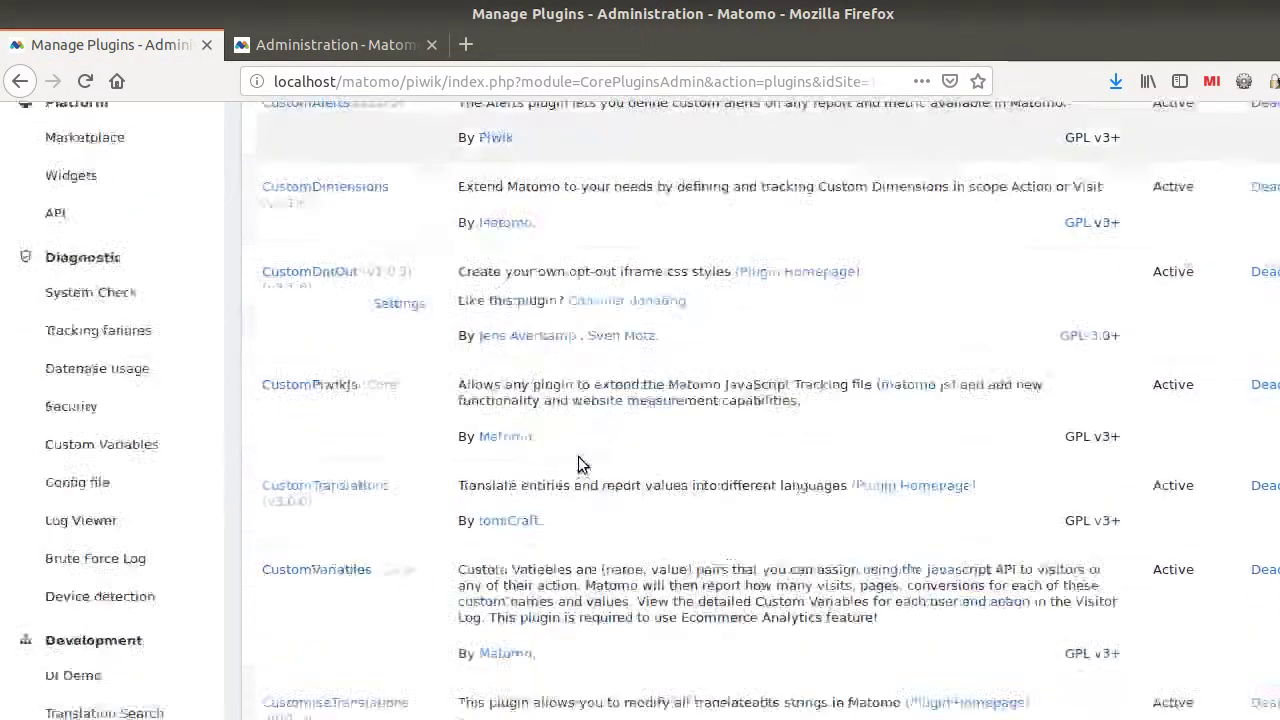
scroll(578, 456, down, 7)
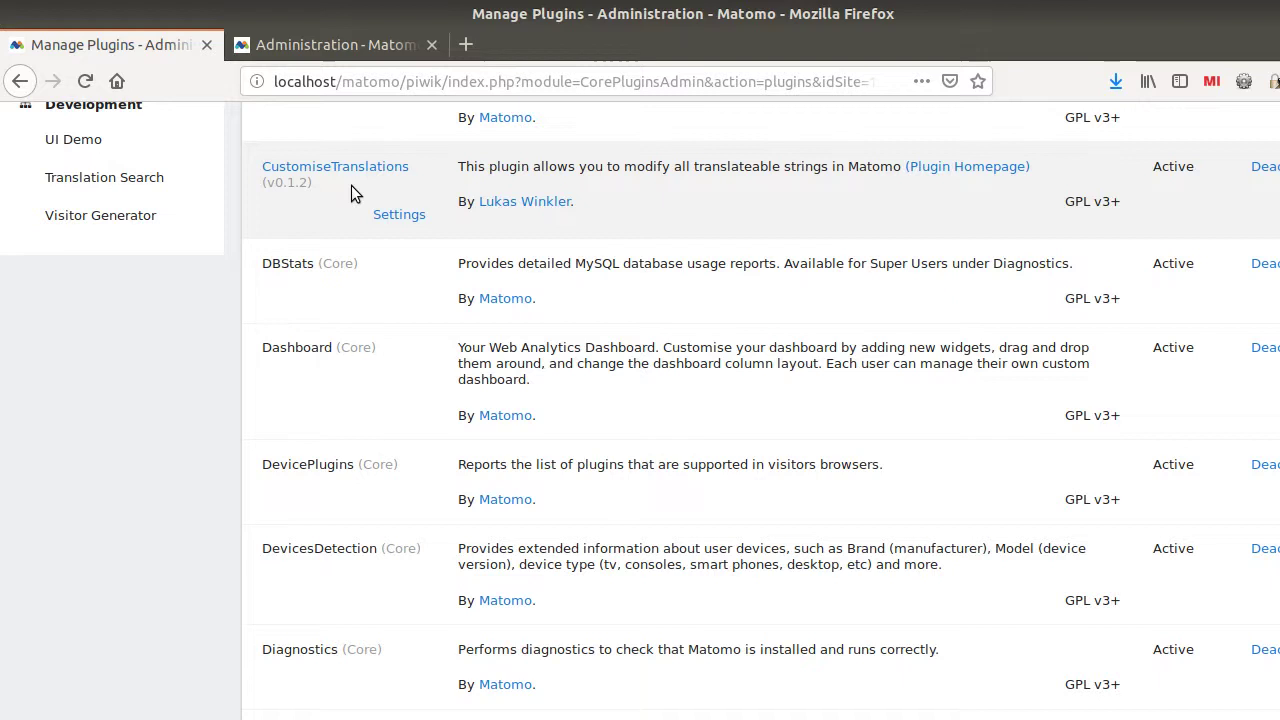
click(390, 216)
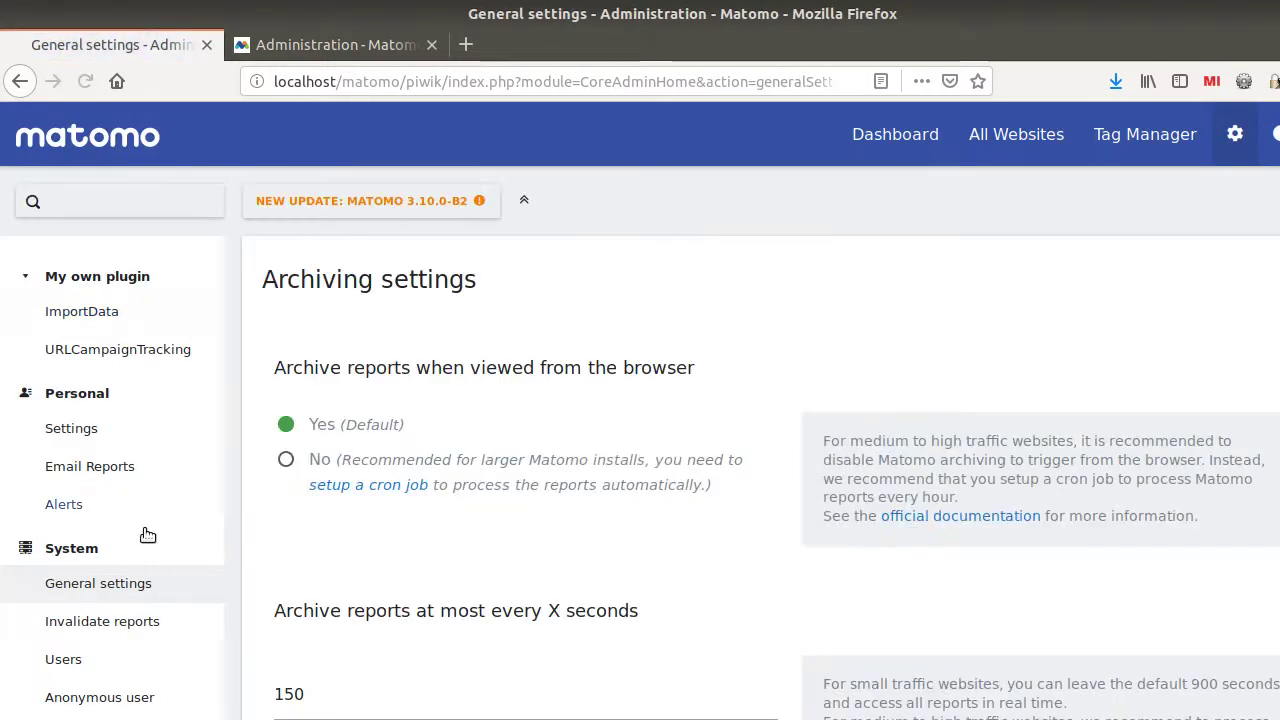
scroll(1219, 322, down, 1)
scroll(1219, 322, down, 20)
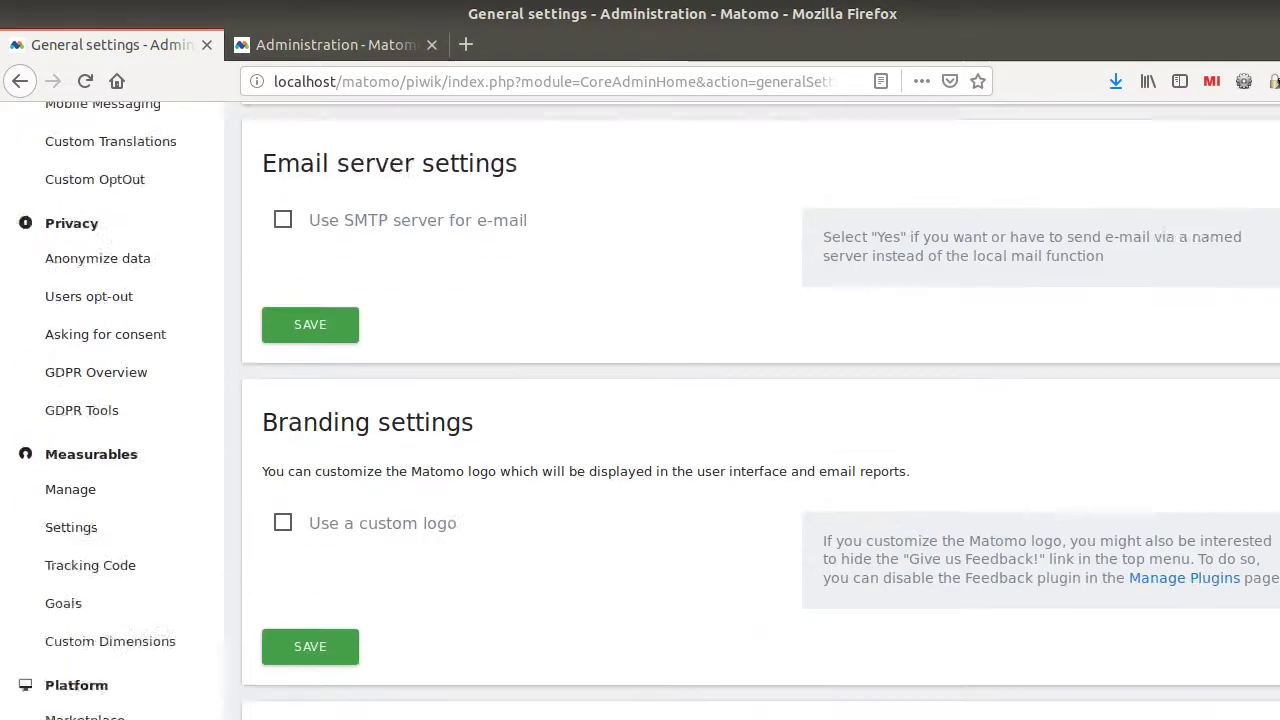
scroll(1278, 660, down, 4)
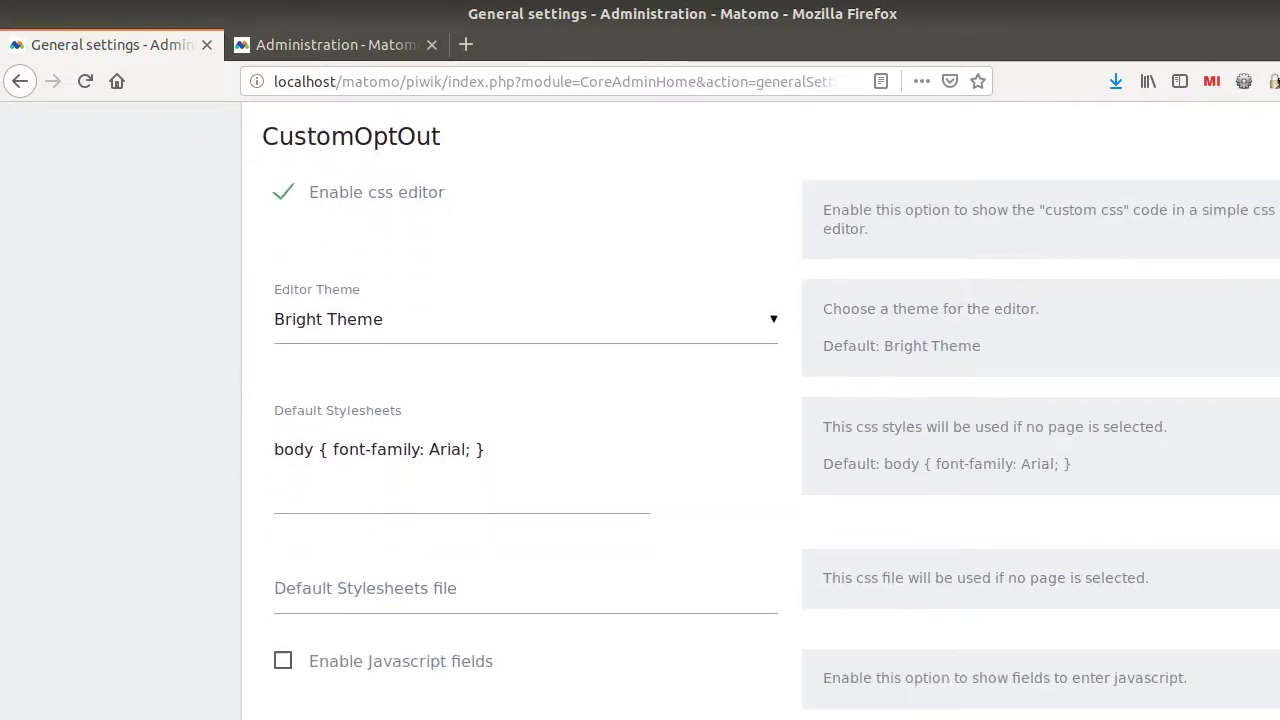
scroll(1278, 660, up, 10)
scroll(1278, 660, up, 2)
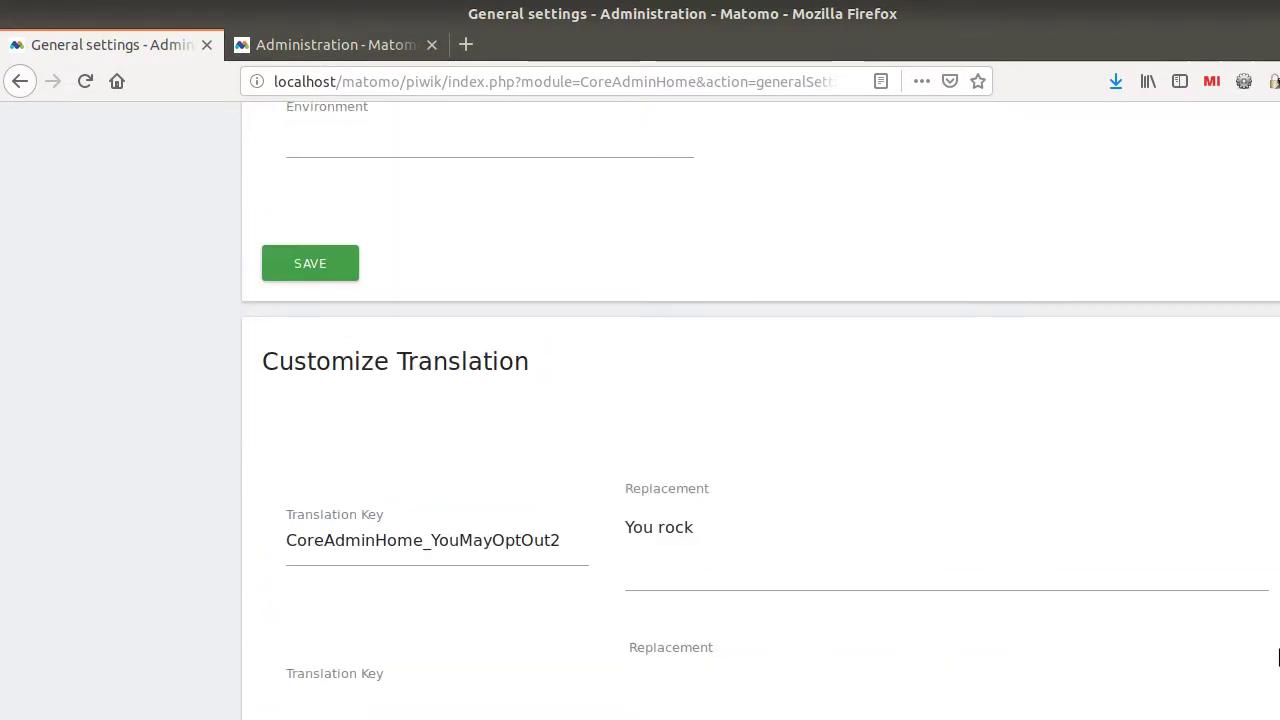
Step: Add key CoreAdminHome_YouMayOptOut3 with a replacement ending 'best experience of your life.'
click(495, 682)
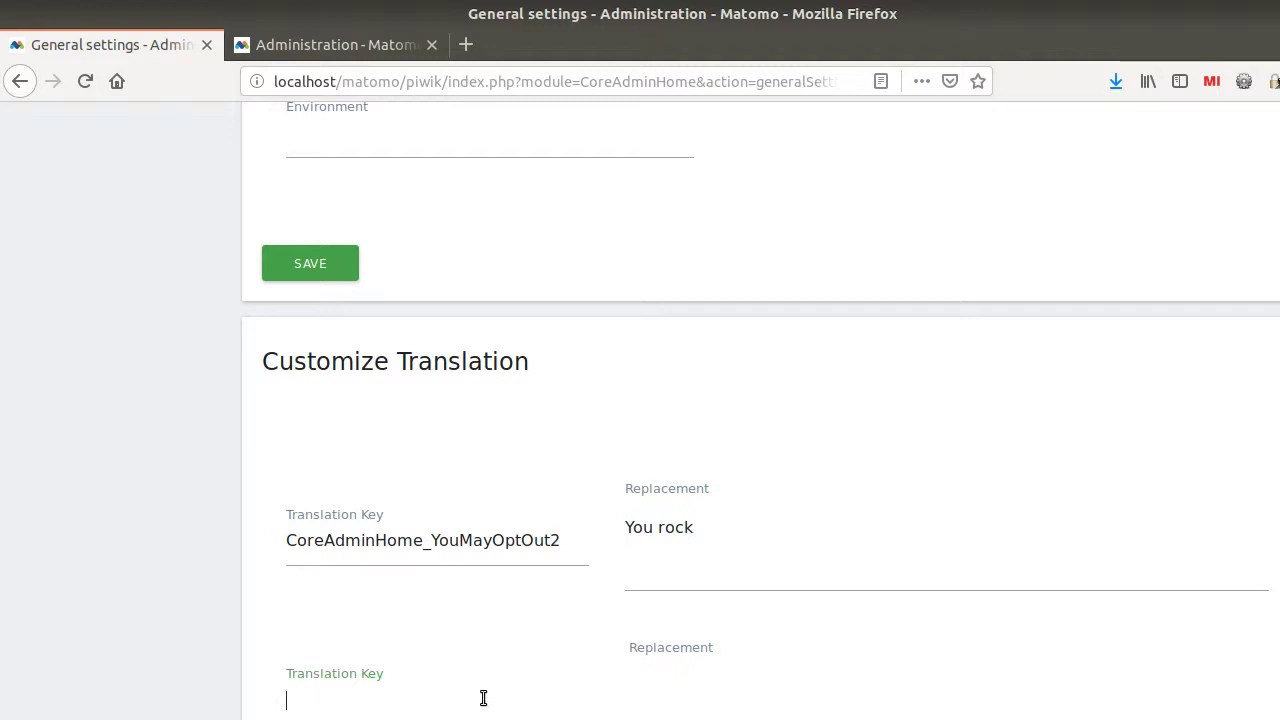
text(CoreAdminHome_YouMayOptOut3)
scroll(480, 697, down, 3)
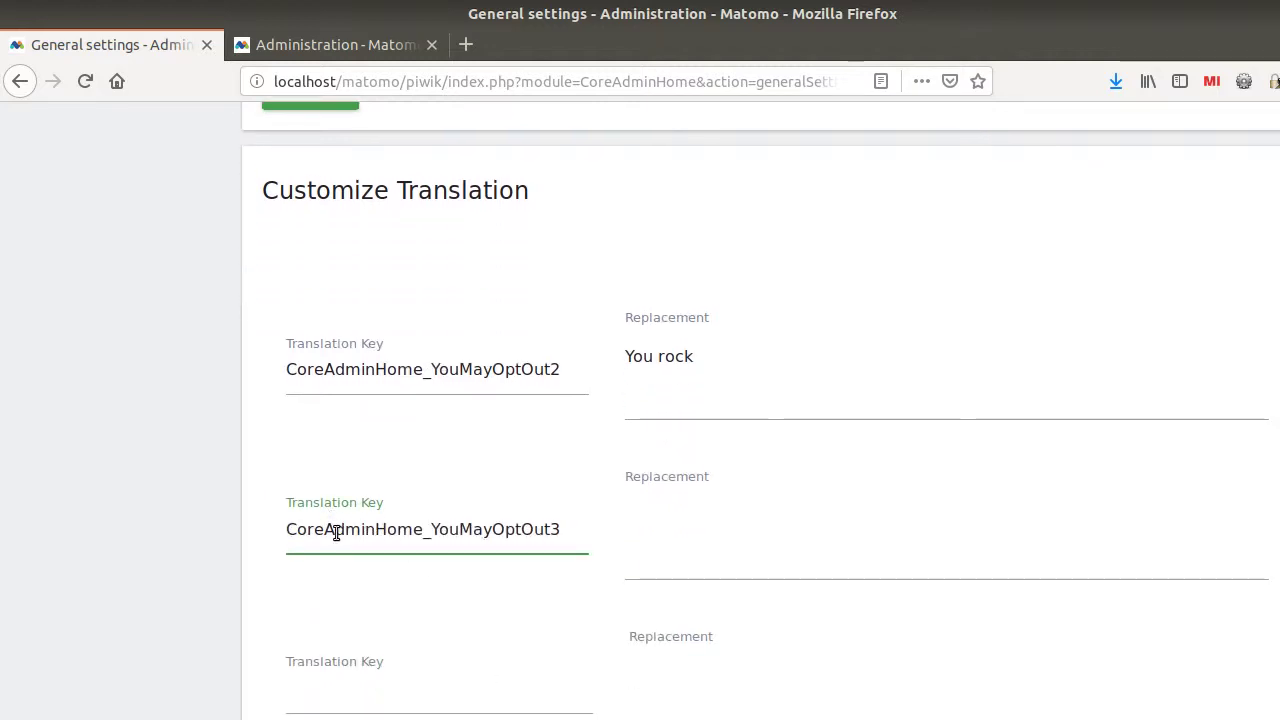
click(855, 562)
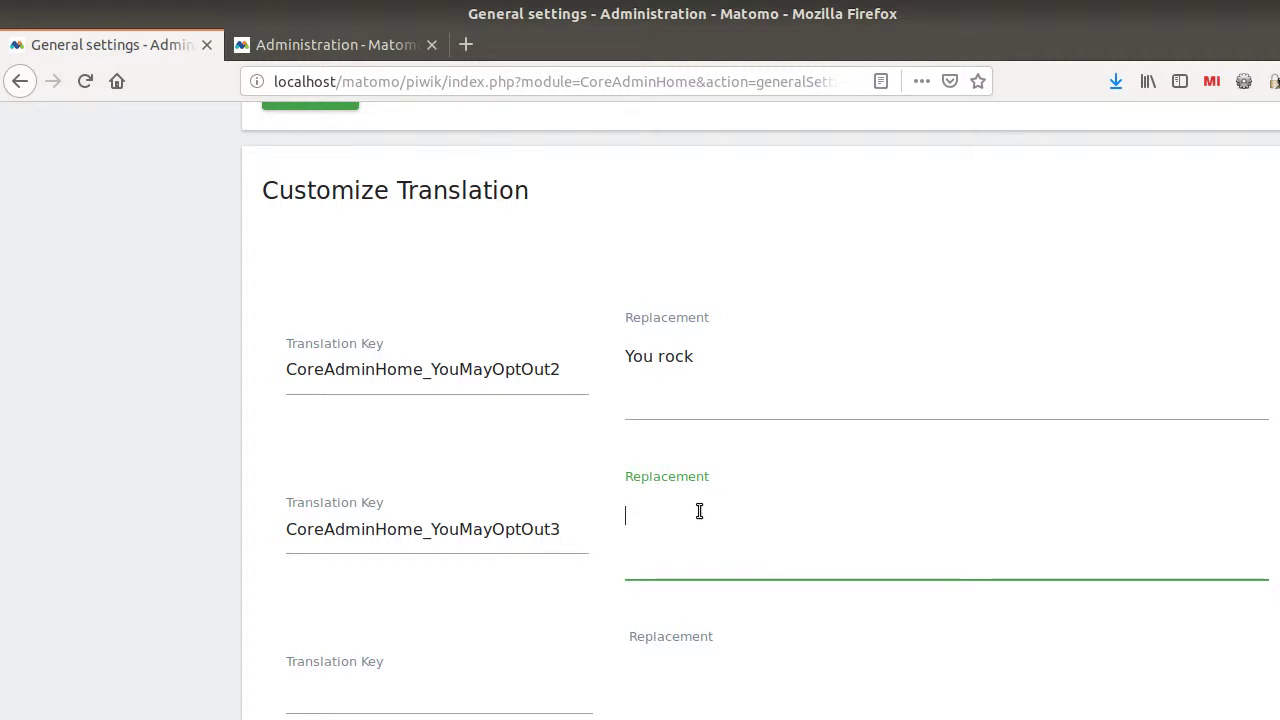
text(In order to provide the b)
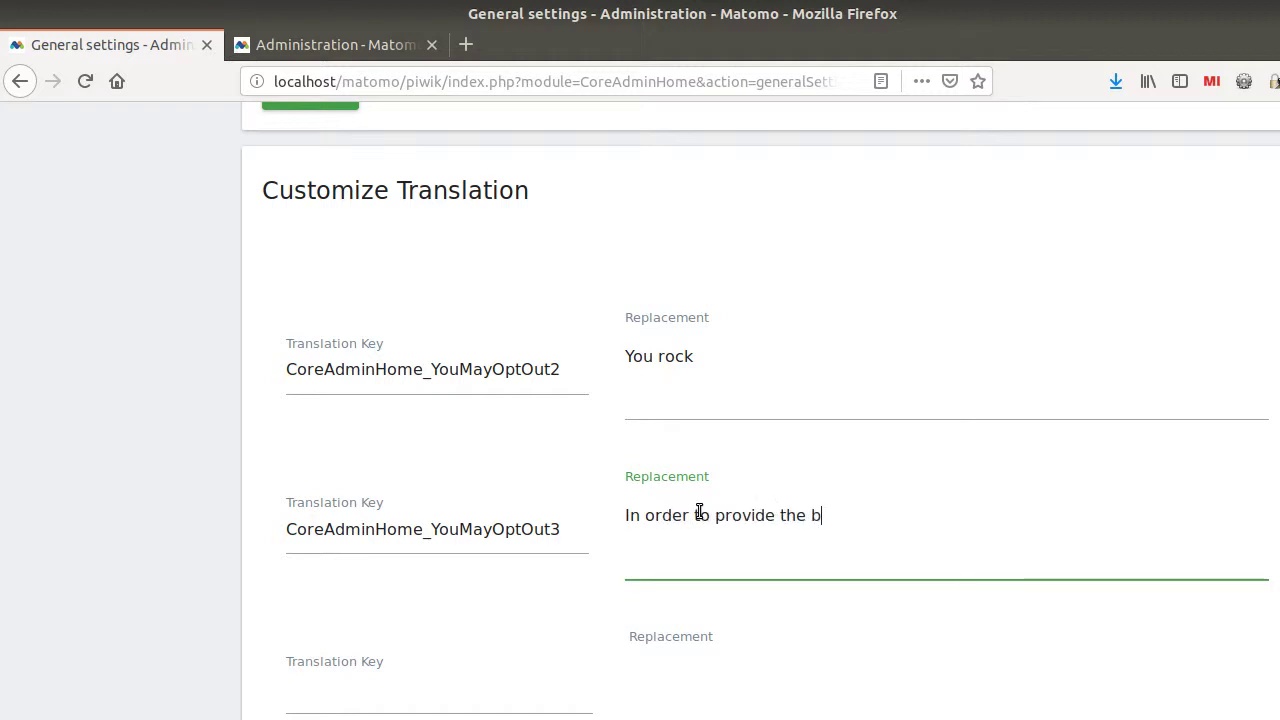
text(est experienc)
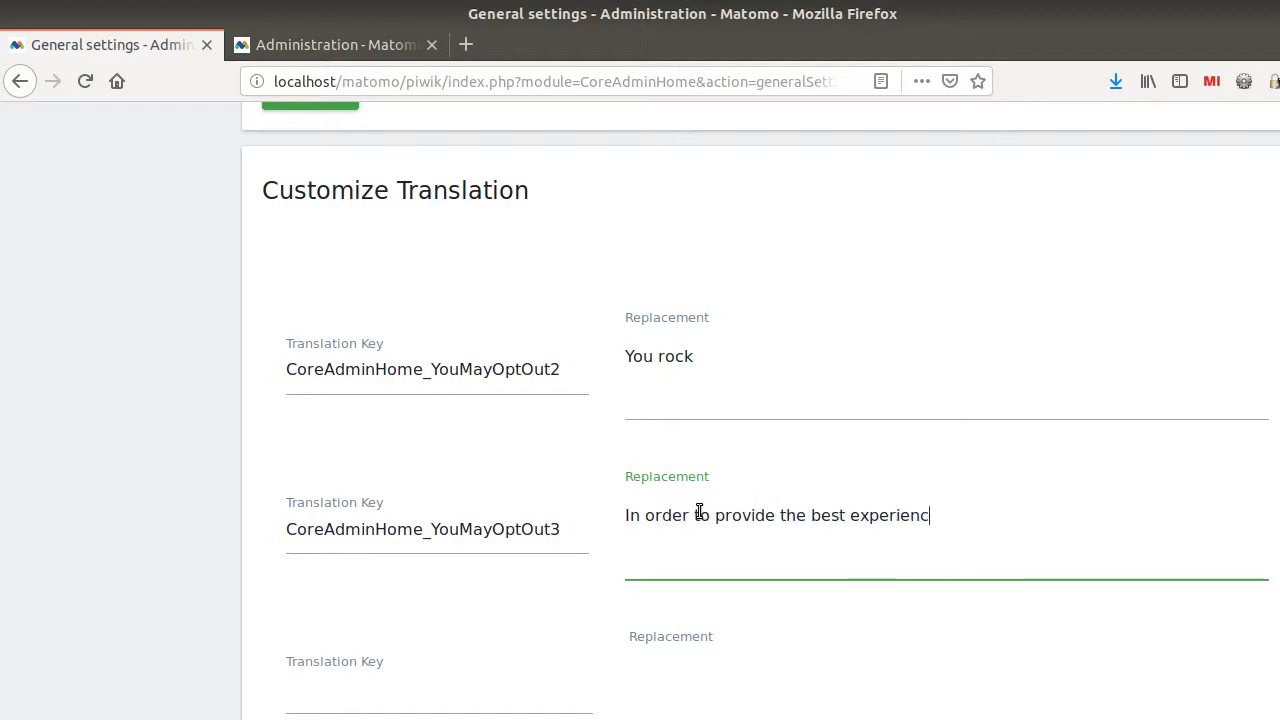
text(e of your life)
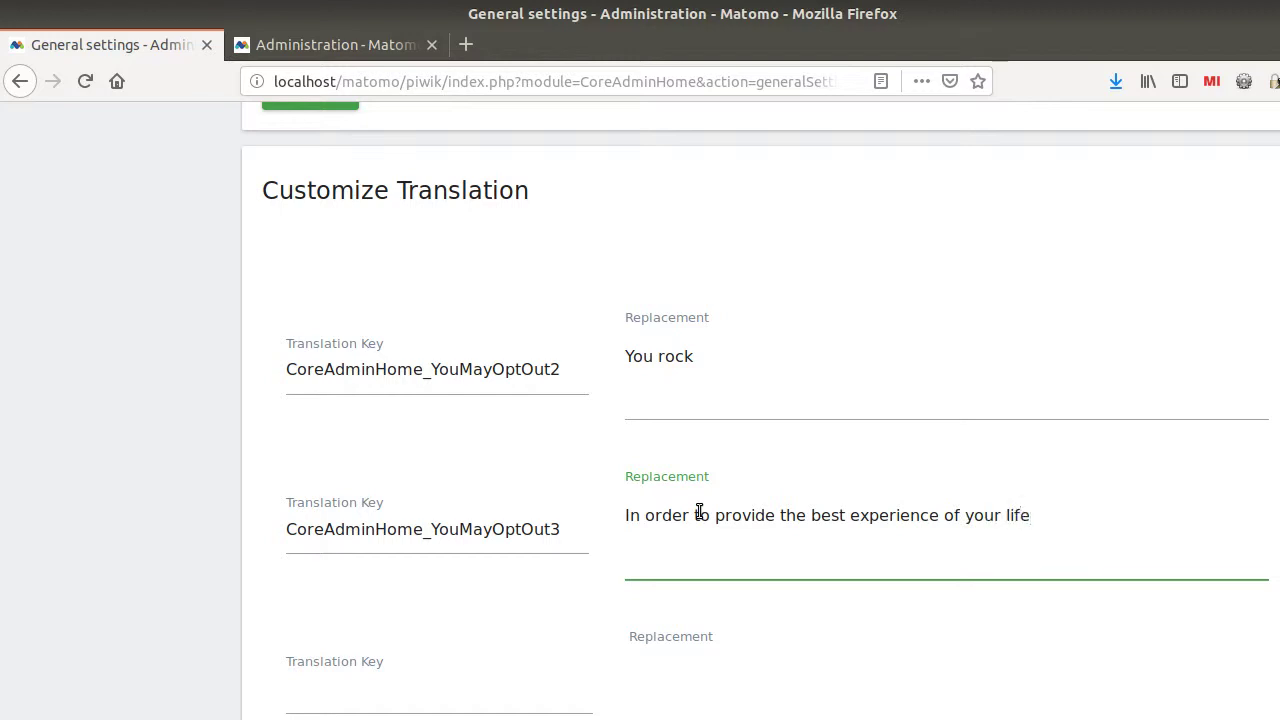
text(.)
Step: Replace 'You rock' with 'You can opt-out from Matomo easily.'
click(728, 389)
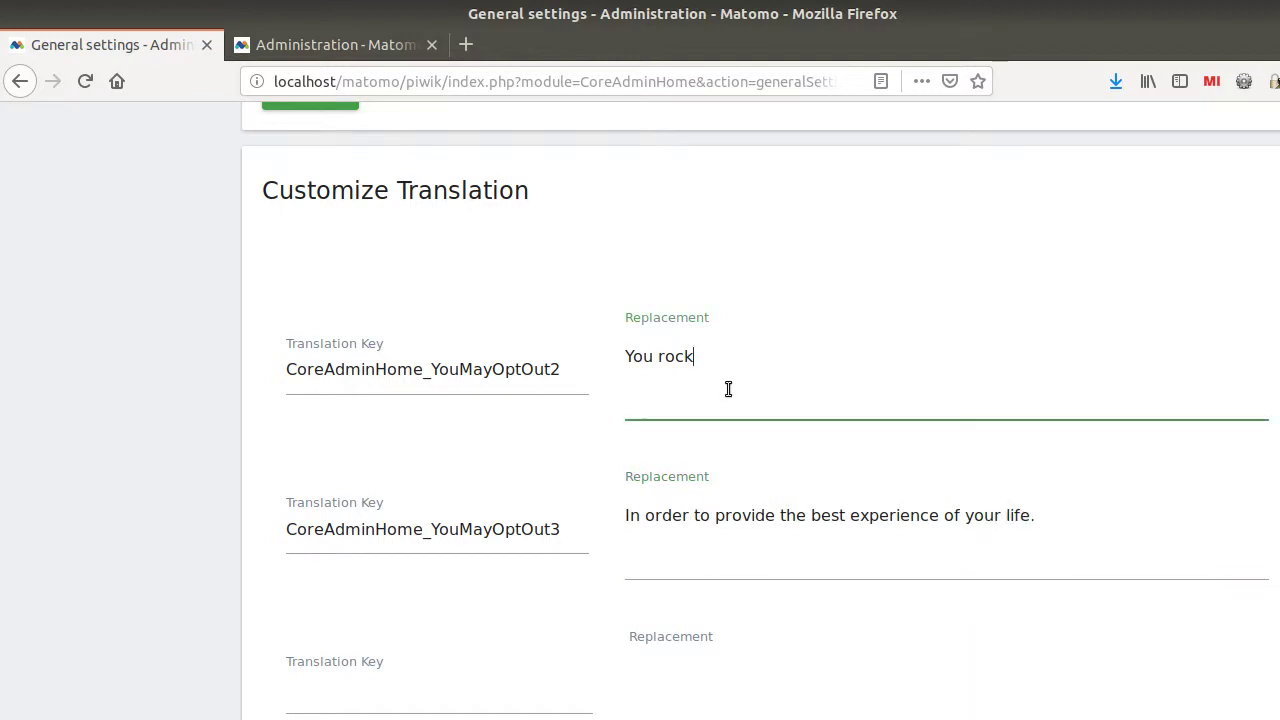
key(ctrl+a)
text(You)
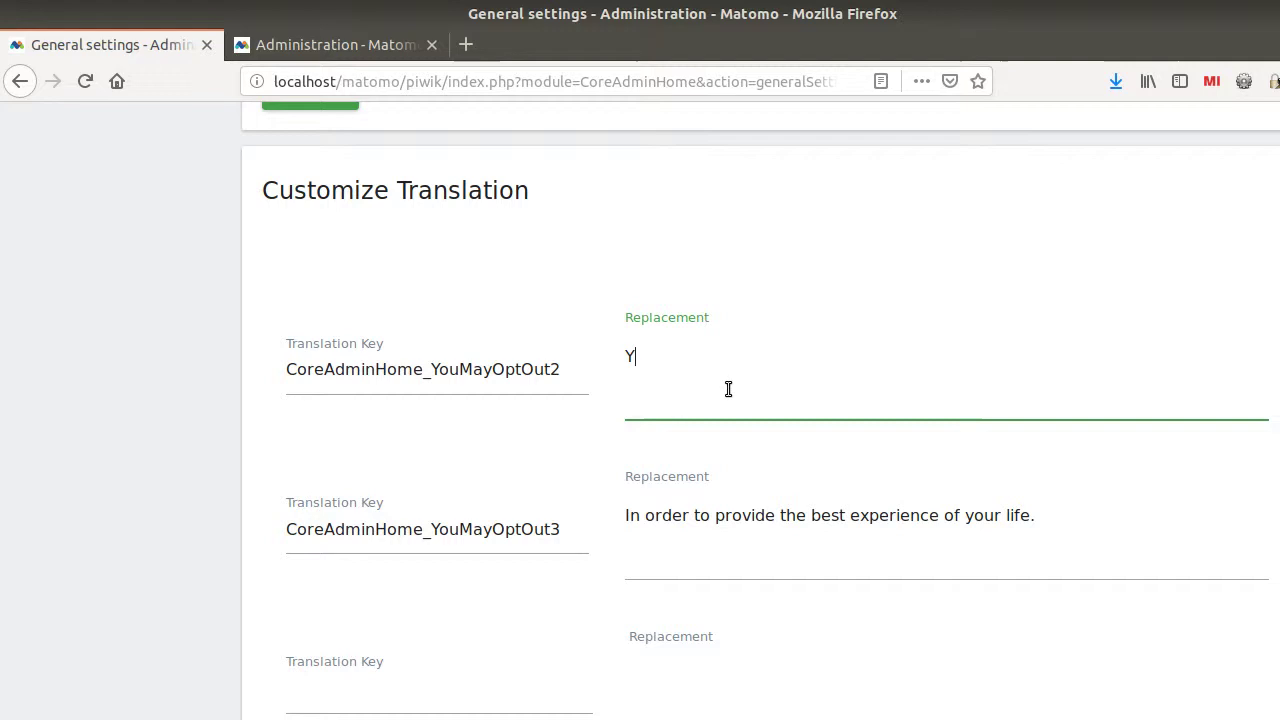
key(BackSpace)
text(u can opt-o)
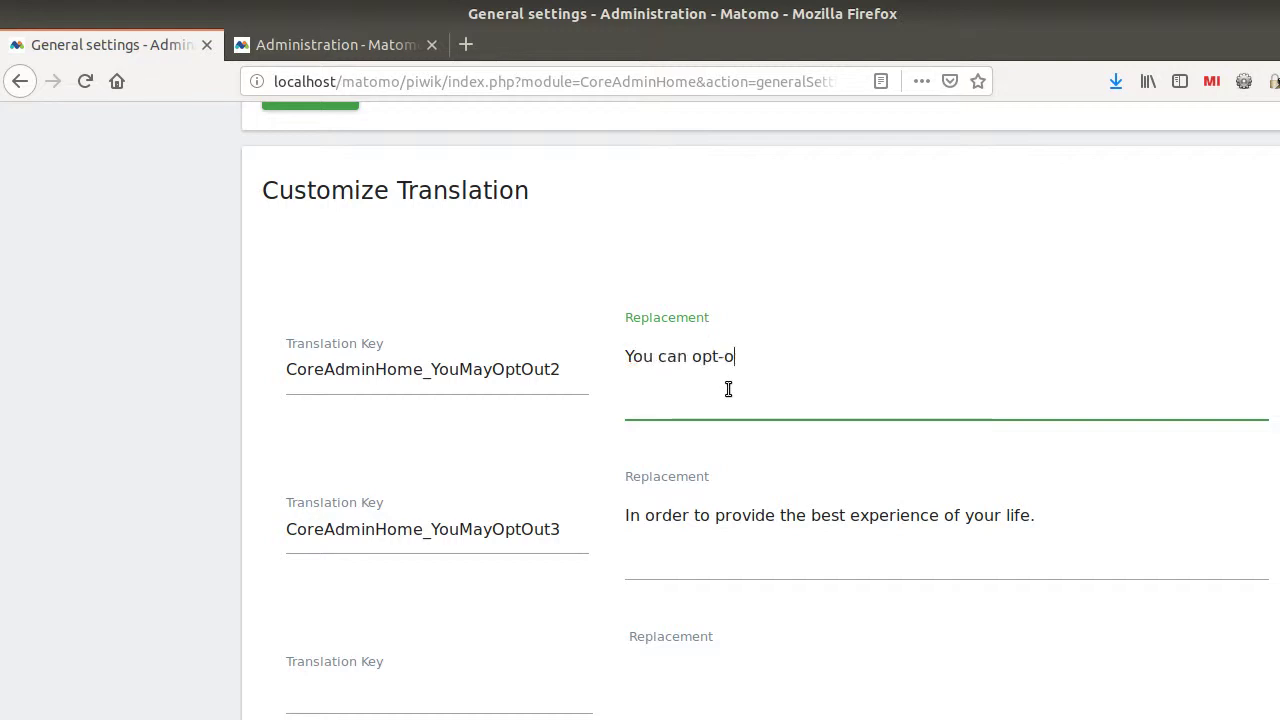
text(ut fro)
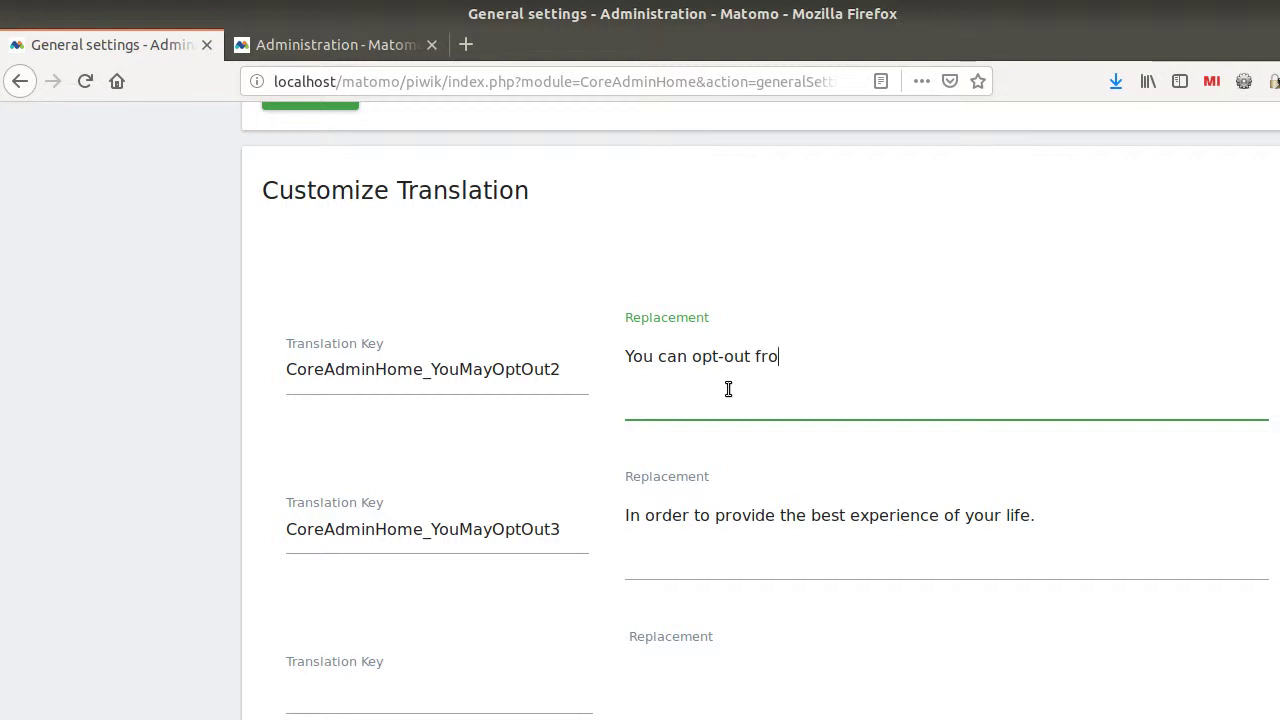
text(m Matomo)
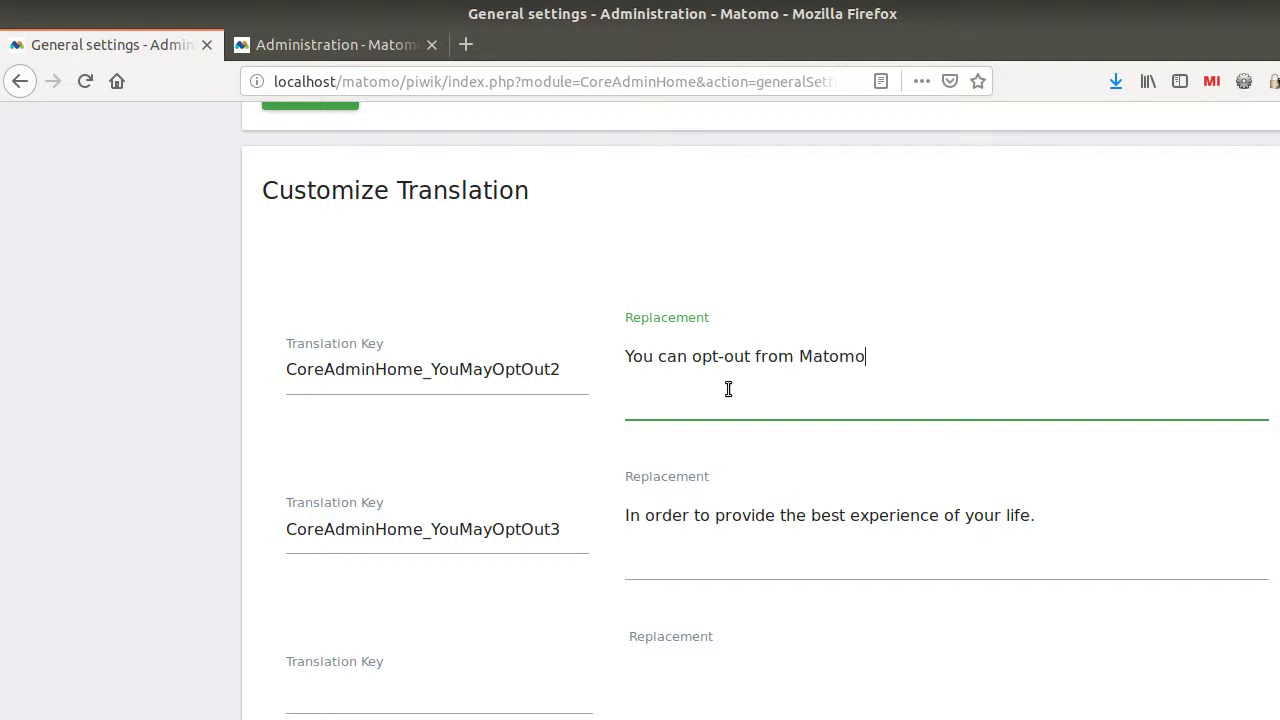
text( easily.)
Step: Reword the YouMayOptOut3 replacement to 'This to ensure you the best experience of your life.'
click(800, 510)
text(This to ensu)
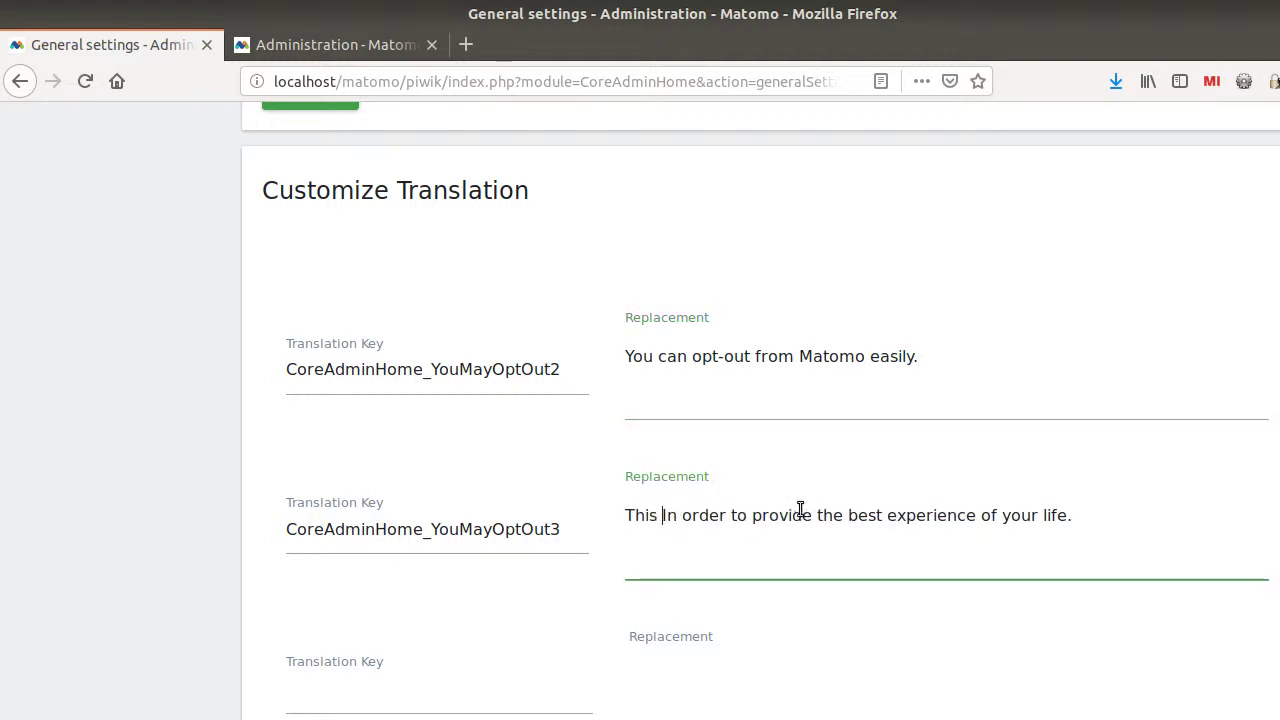
text(re)
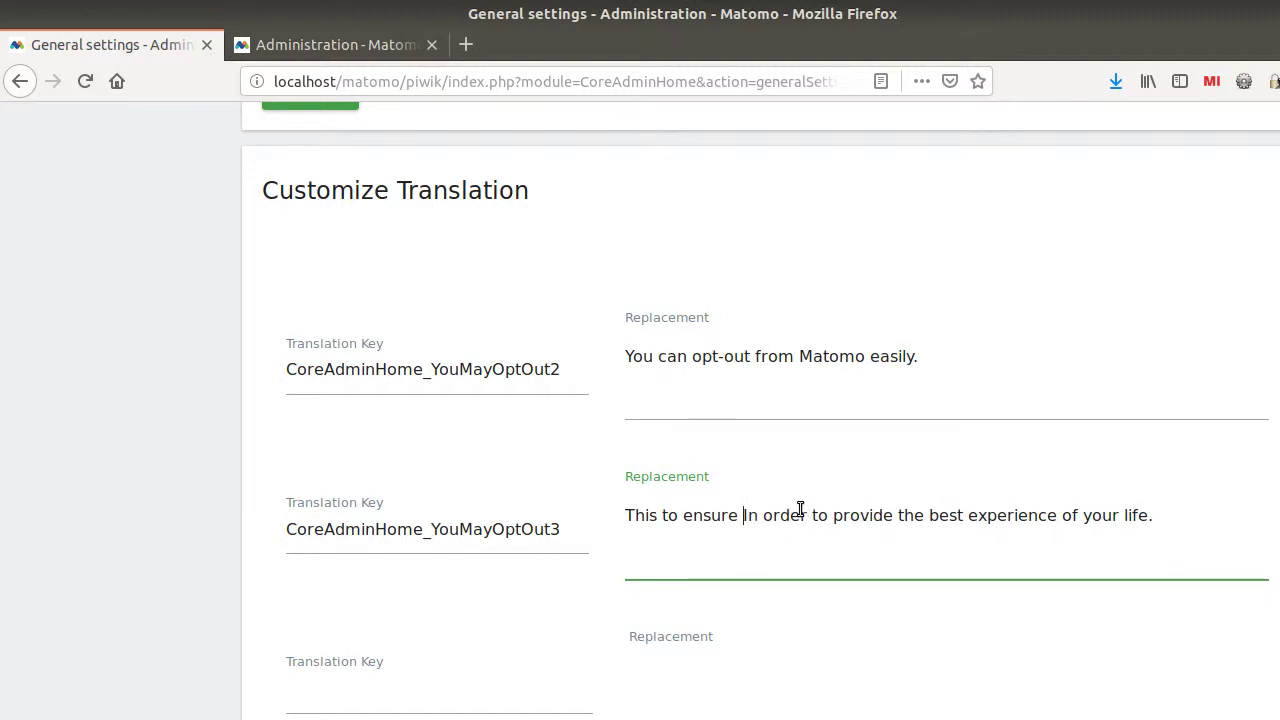
key(Delete)
key(Delete)
key(Delete)
key(Delete)
key(Delete)
key(Delete)
key(Delete)
key(Delete)
key(Delete)
key(Delete)
key(Delete)
key(Delete)
key(Delete)
key(Delete)
key(Delete)
key(Delete)
key(Delete)
key(Delete)
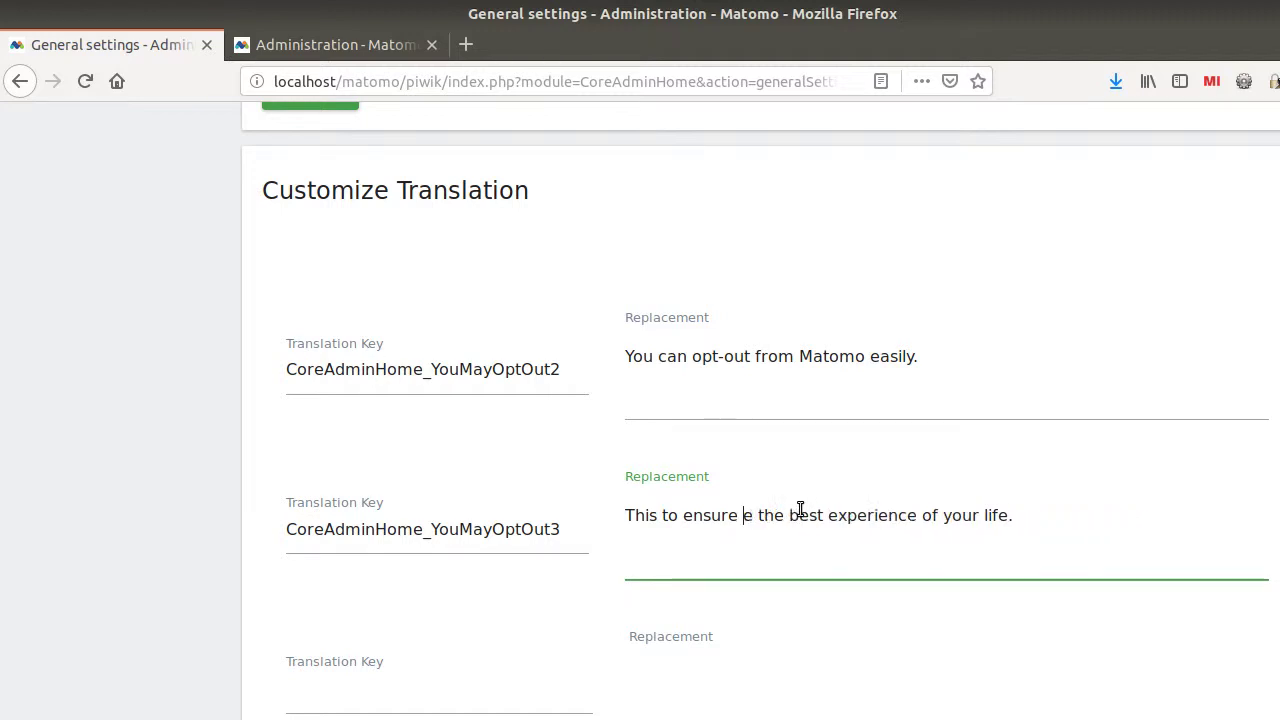
key(Delete)
text(you)
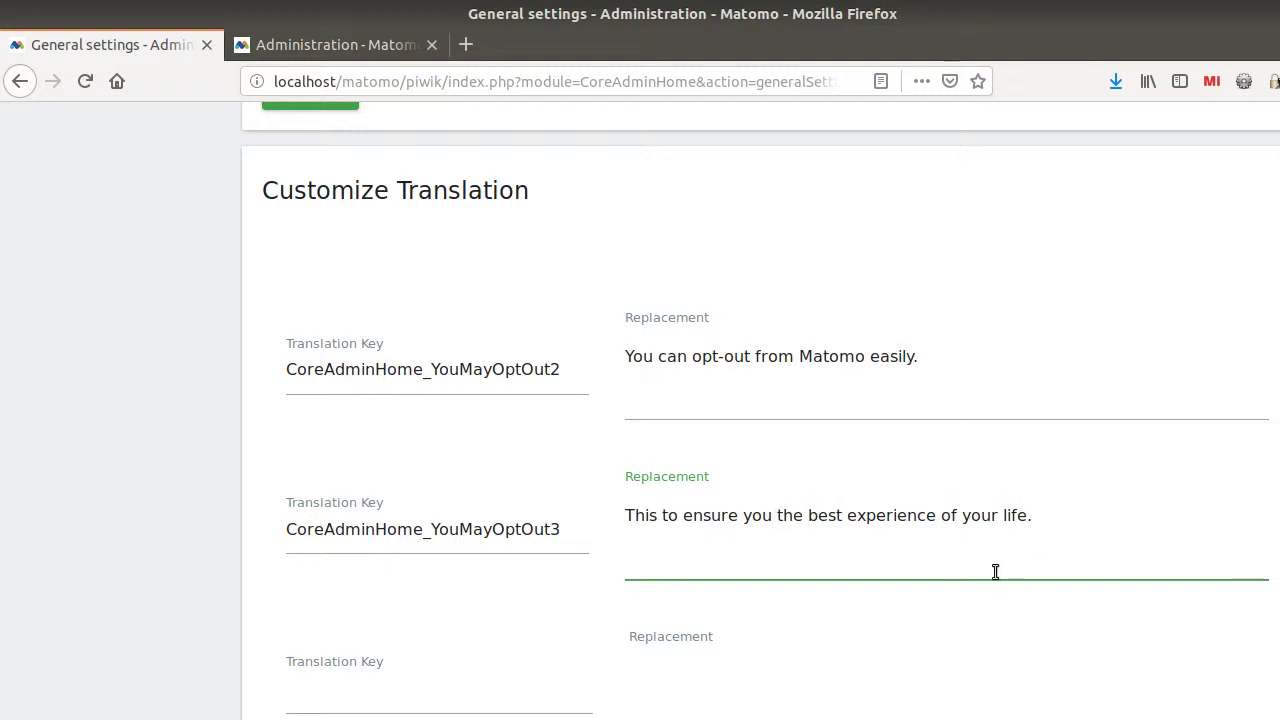
scroll(929, 551, down, 3)
Step: Save the Customize Translation replacements, then go via Custom OptOut to Privacy > Users opt-out
click(306, 597)
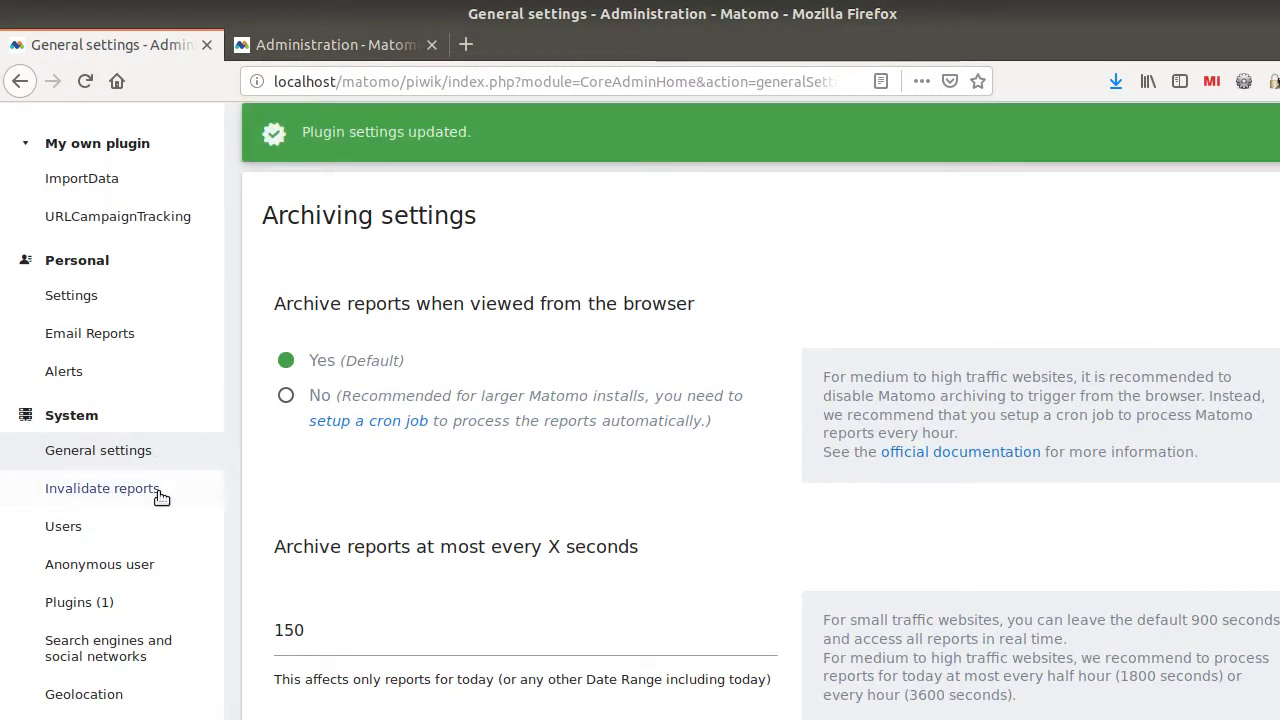
scroll(150, 520, down, 6)
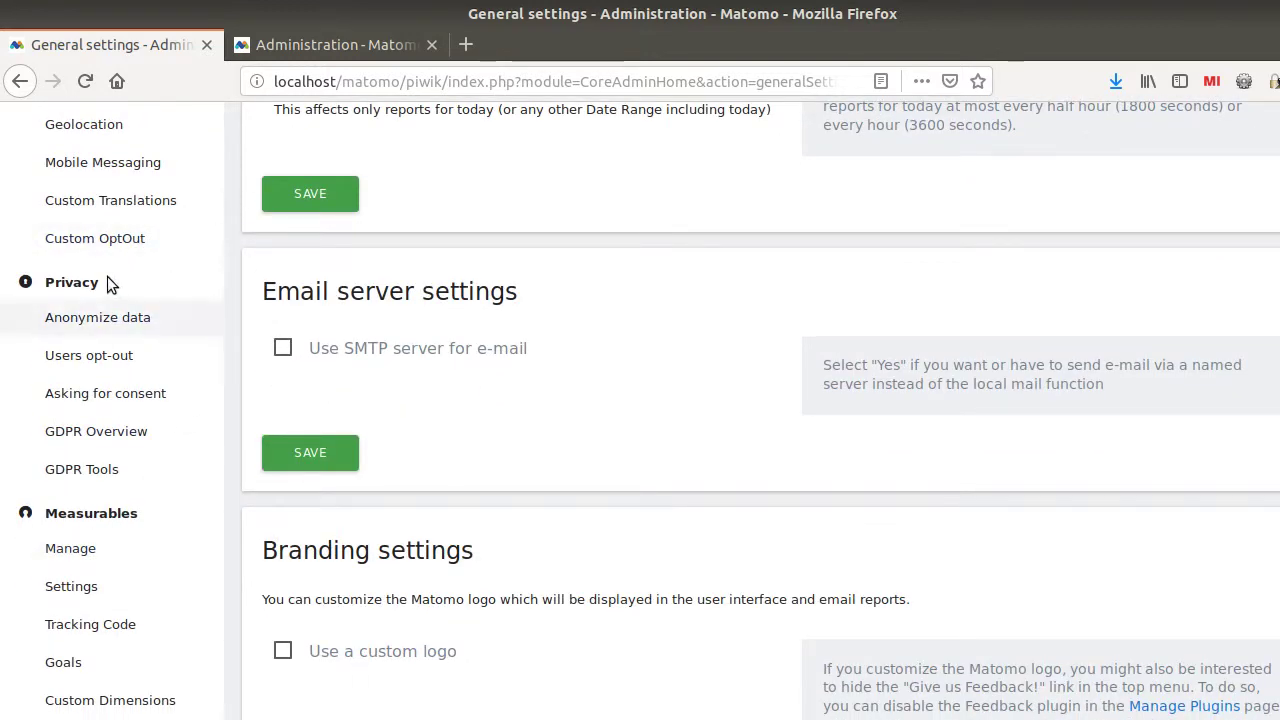
click(124, 245)
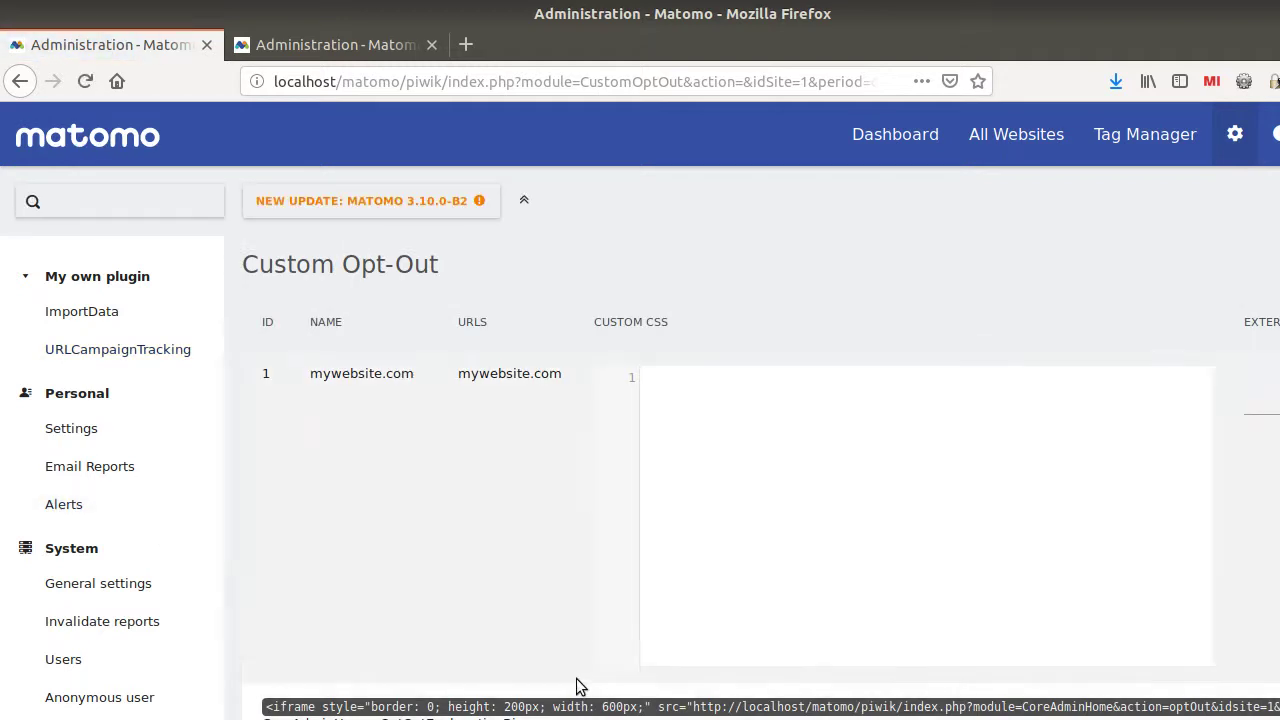
scroll(576, 686, down, 3)
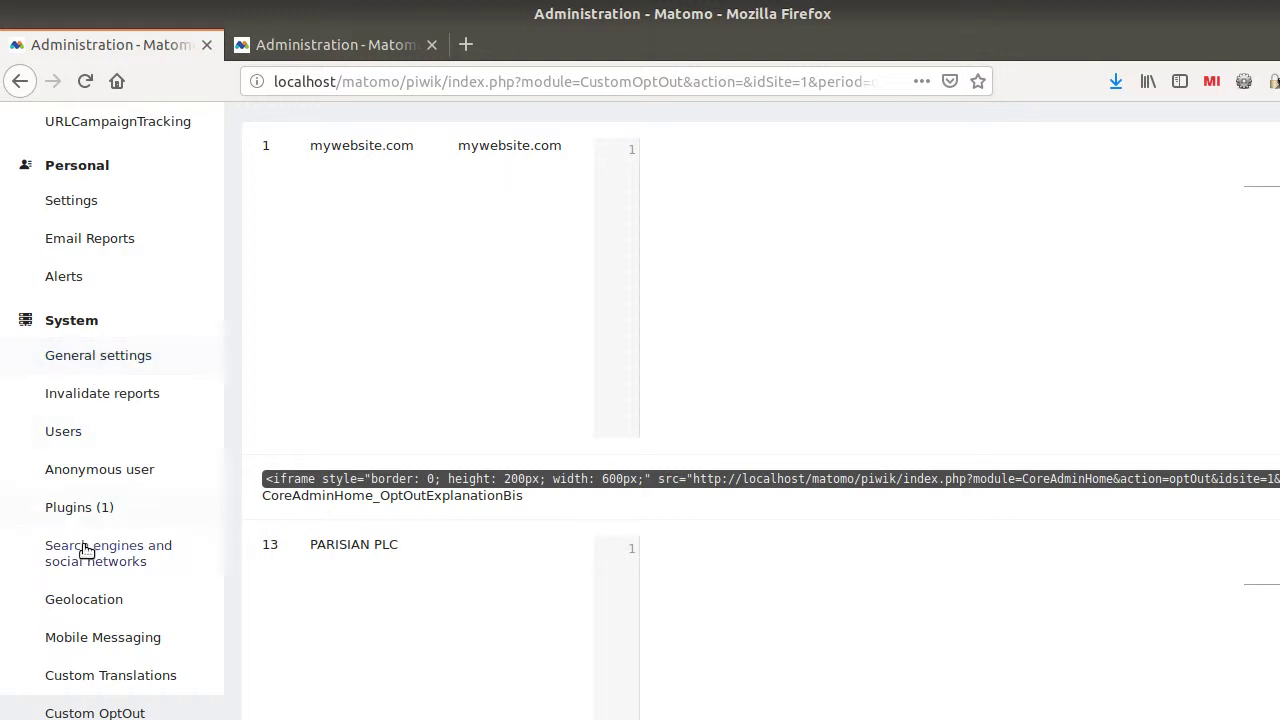
scroll(140, 400, up, 3)
scroll(93, 556, down, 3)
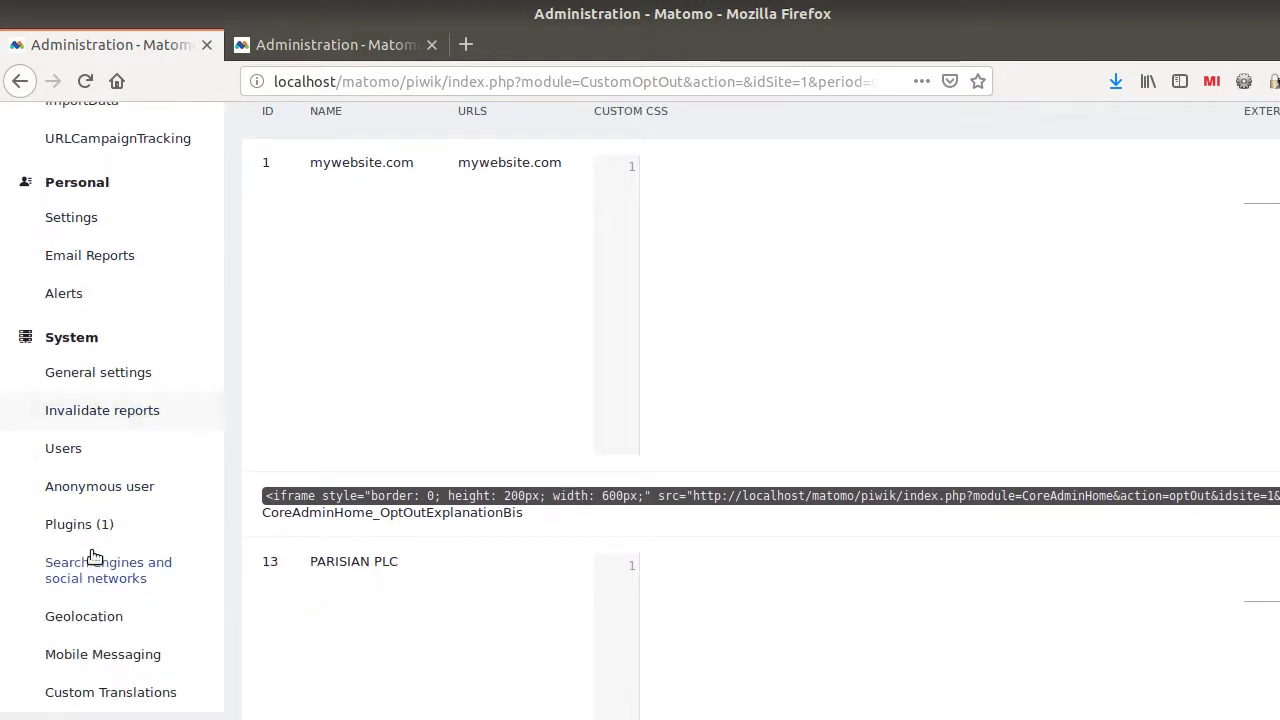
scroll(93, 556, down, 3)
scroll(109, 569, down, 3)
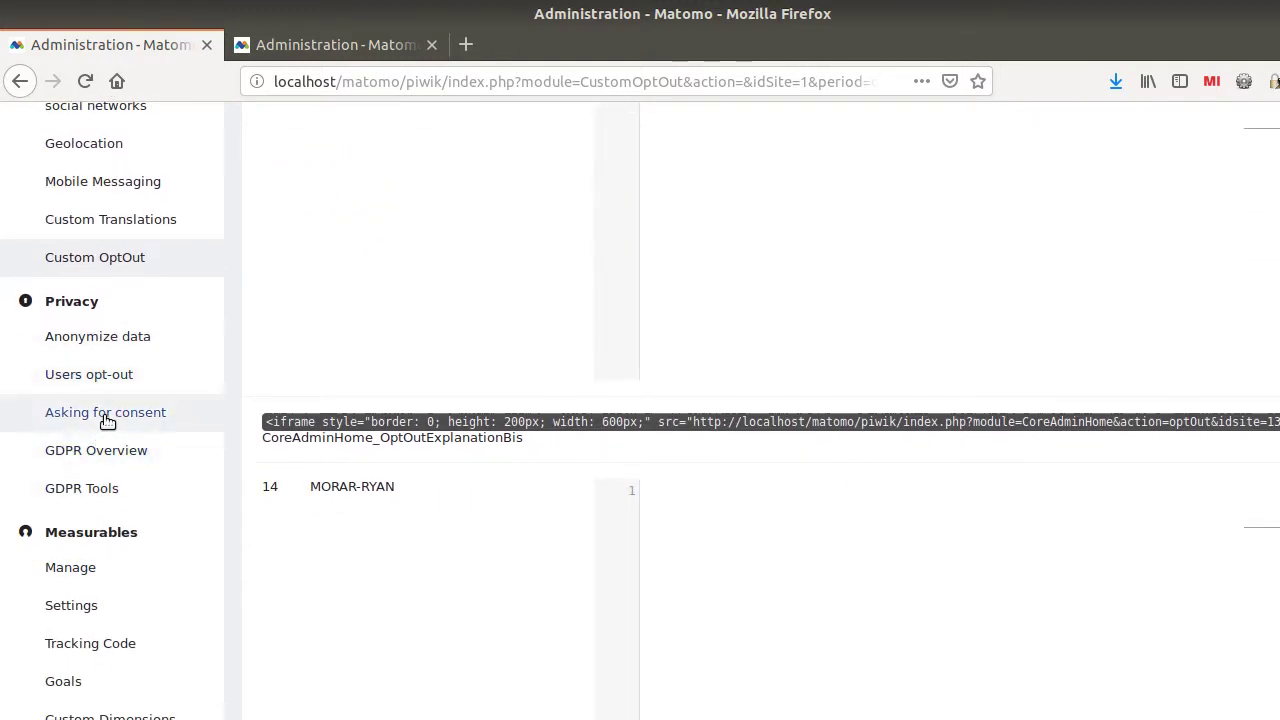
click(106, 376)
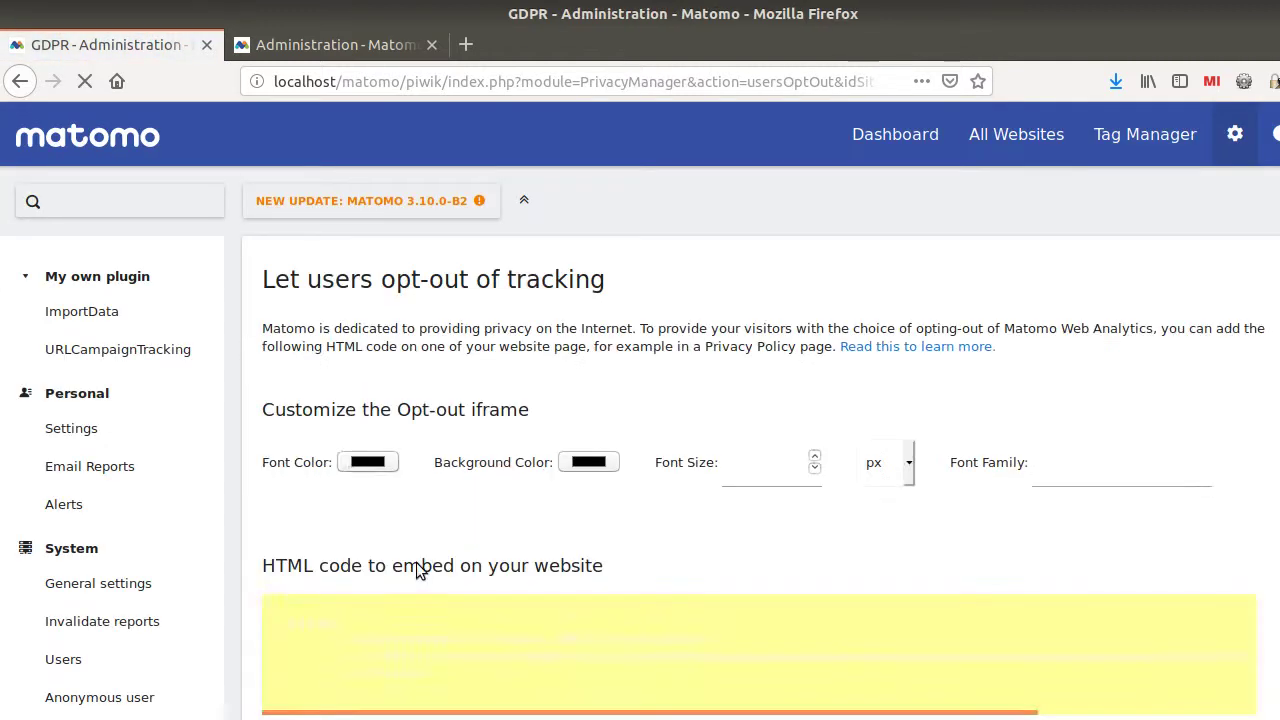
Step: Open the opt-out iframe via 'click here' and check both custom sentences appear
scroll(560, 600, down, 7)
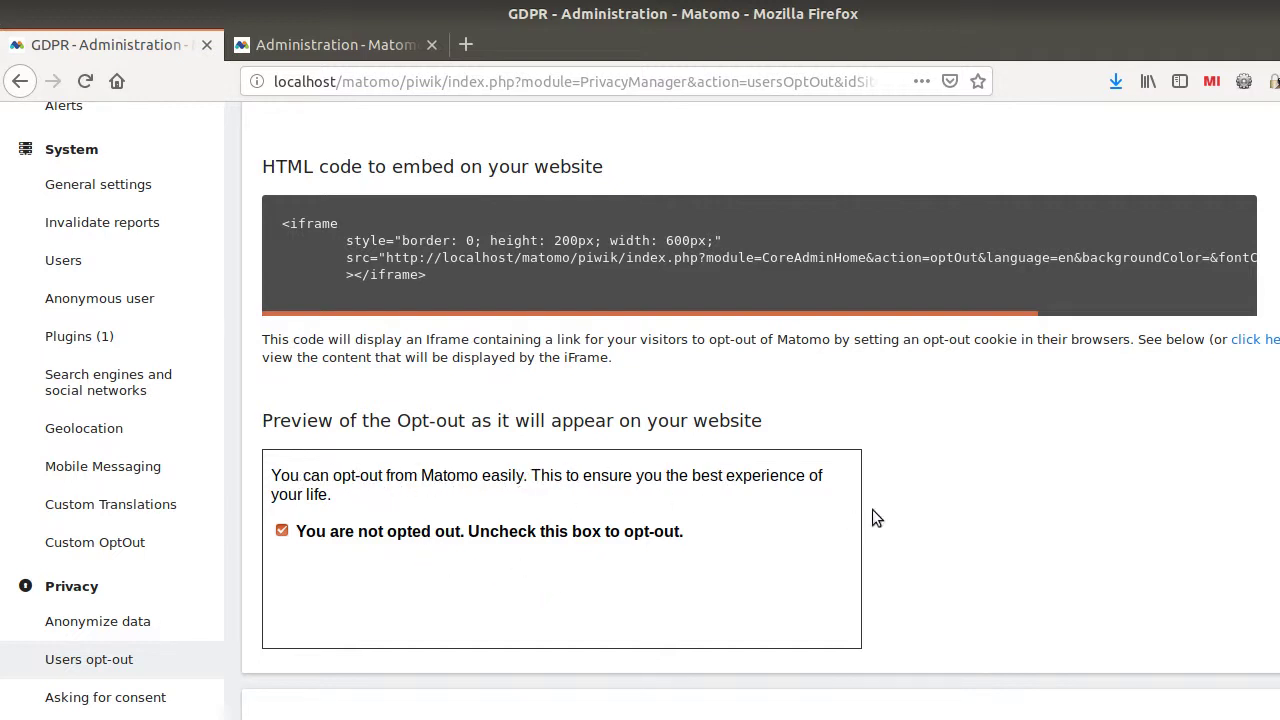
click(1243, 340)
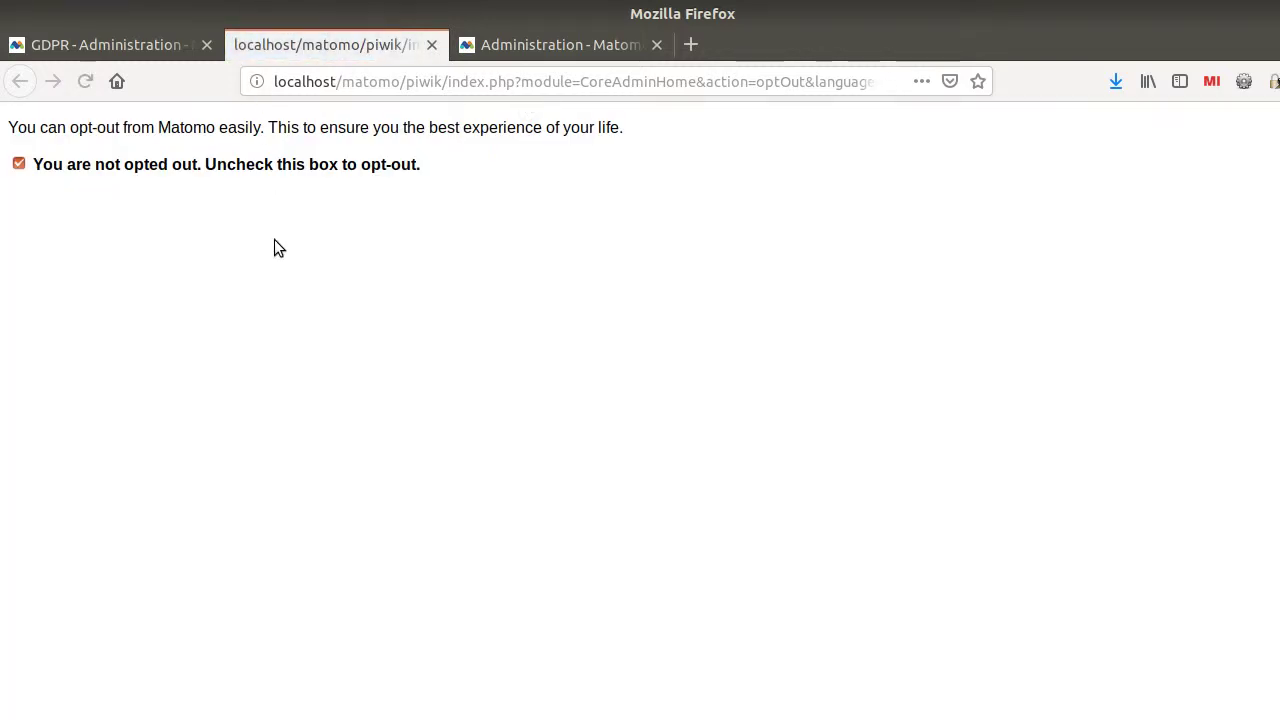
drag(491, 189, 43, 177)
click(225, 309)
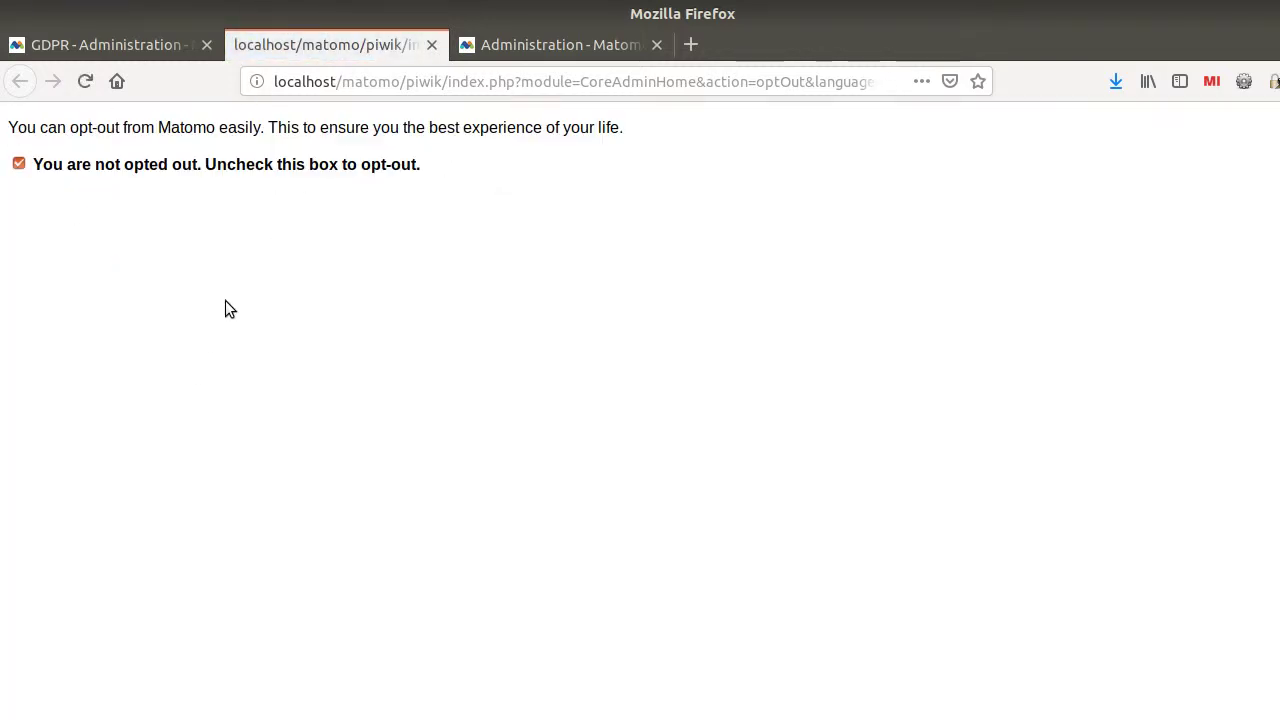